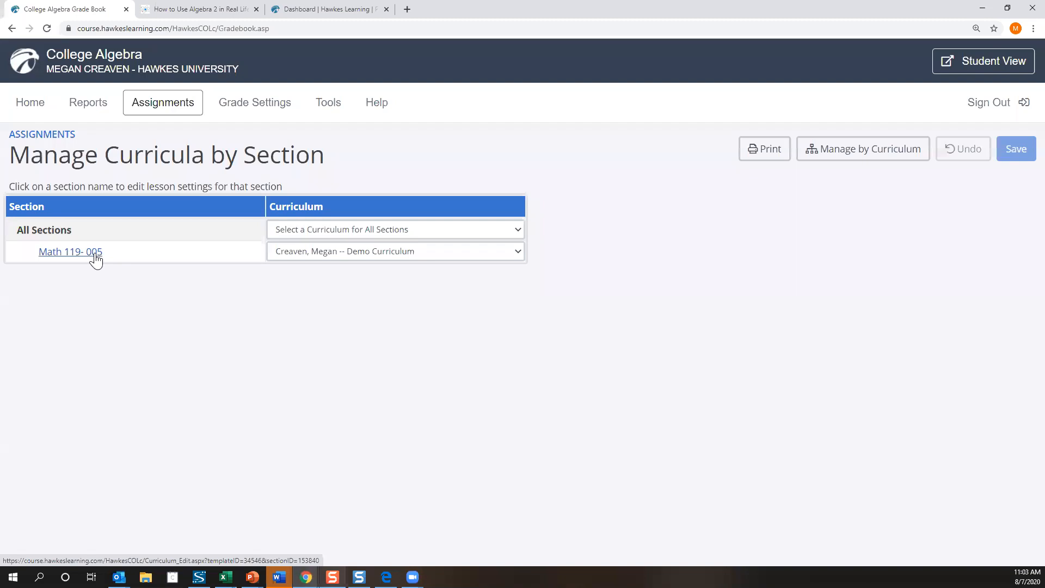
Edit the curriculum of section Math 119-005 and open lesson 2.1a Linear Equations in One Variable
{"action": "left_click", "coordinate": [96, 254]}
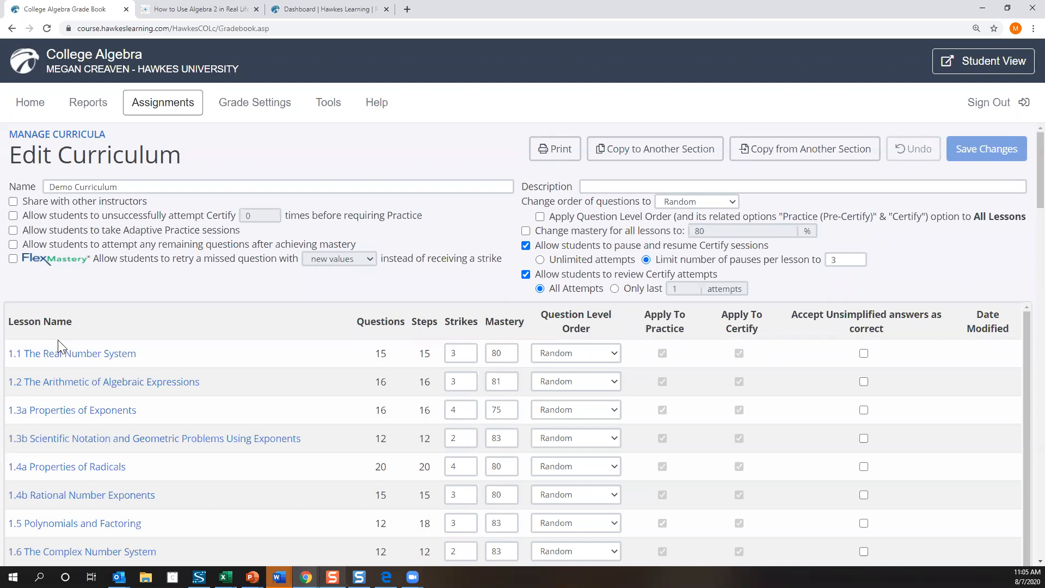
{"action": "scroll", "coordinate": [155, 394], "scroll_direction": "down", "scroll_amount": 2}
{"action": "scroll", "coordinate": [153, 396], "scroll_direction": "down", "scroll_amount": 1}
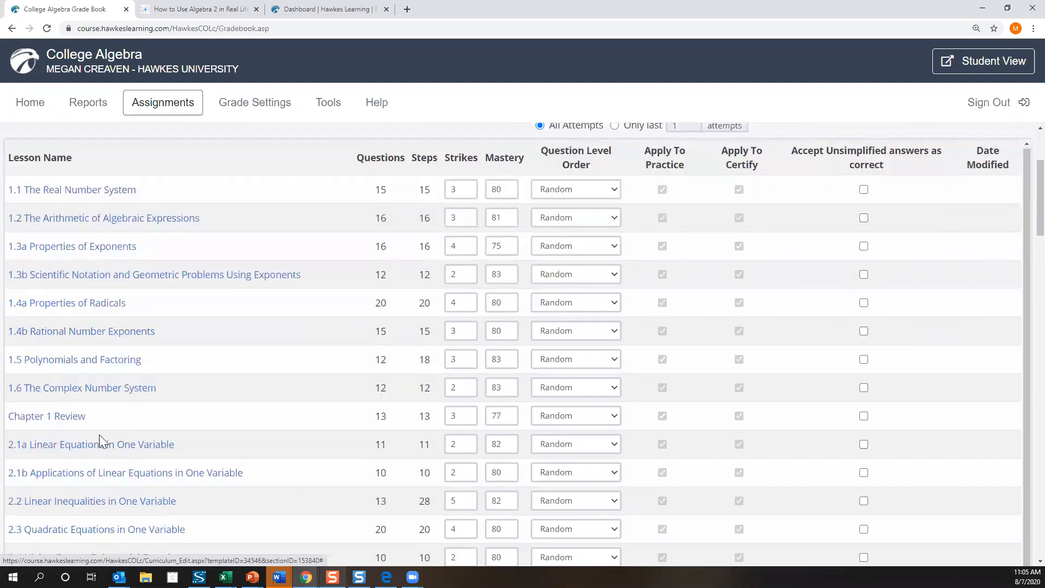
{"action": "left_click", "coordinate": [97, 447]}
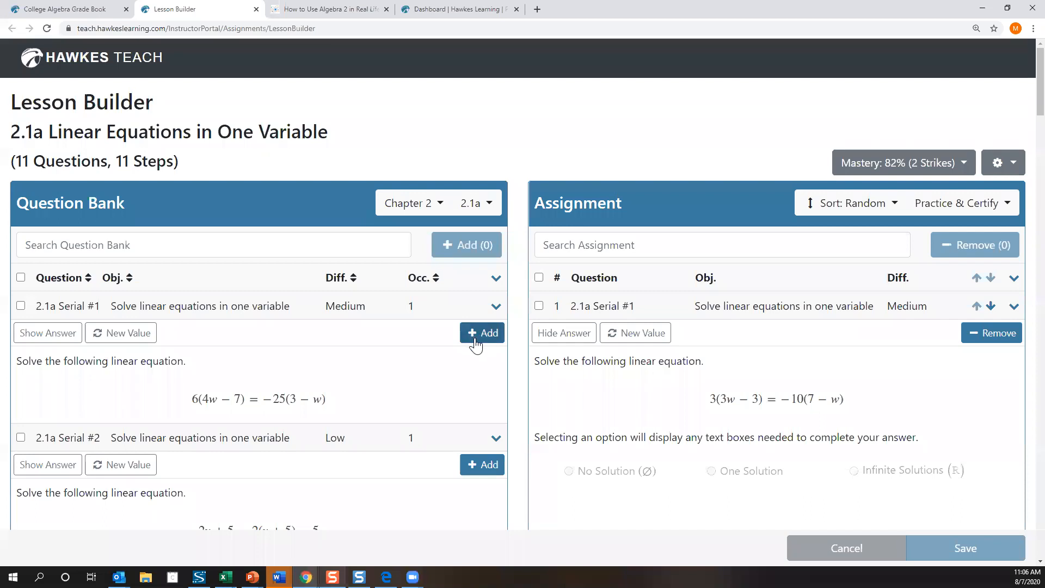
Select questions 2.1a Serial #1 and #2 in the question bank, and clear both selections
{"action": "left_click", "coordinate": [21, 305]}
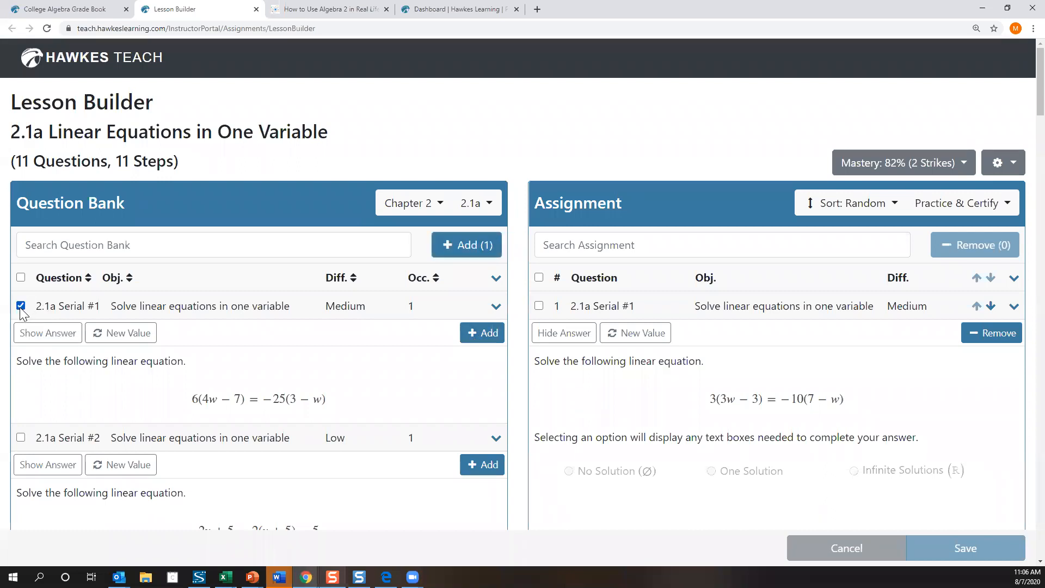
{"action": "left_click", "coordinate": [22, 438]}
{"action": "left_click", "coordinate": [21, 306]}
{"action": "left_click", "coordinate": [20, 438]}
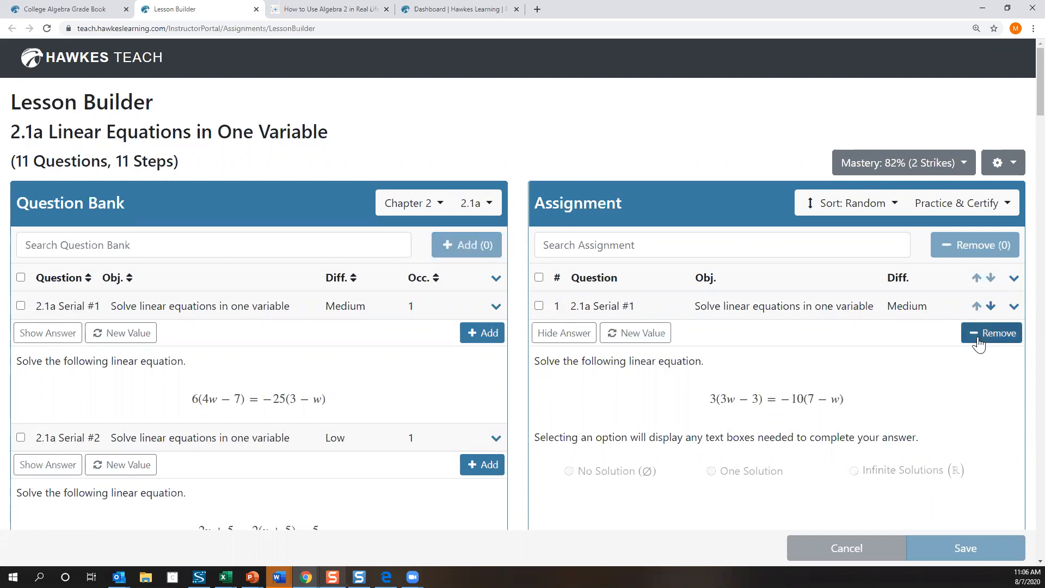
Select questions 1 and 2 (2.1a Serial #1 and #2) in the assignment as candidates for removal
{"action": "left_click", "coordinate": [538, 306]}
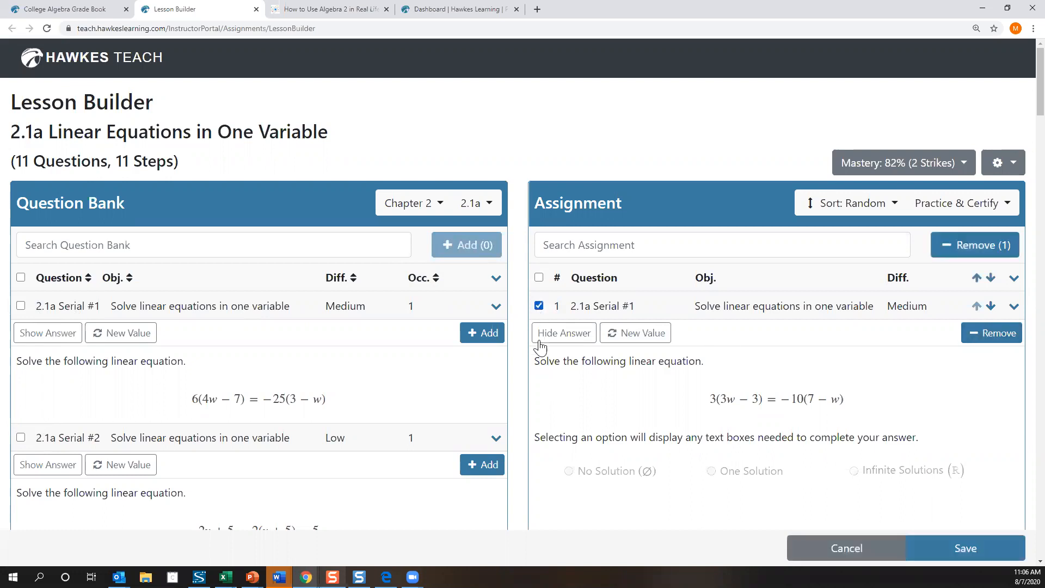
{"action": "scroll", "coordinate": [541, 349], "scroll_direction": "down", "scroll_amount": 4}
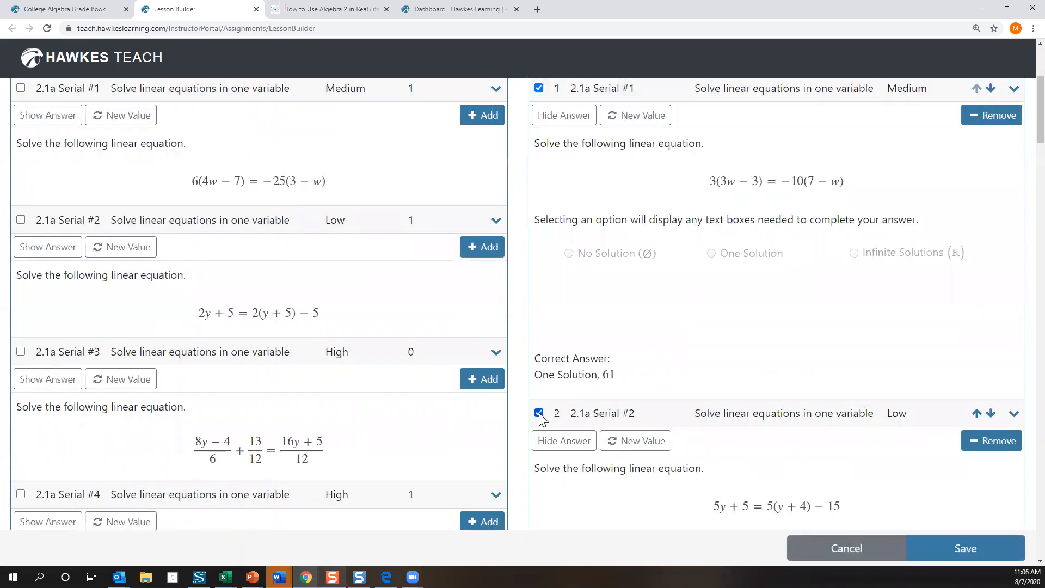
{"action": "left_click", "coordinate": [538, 413]}
{"action": "scroll", "coordinate": [541, 398], "scroll_direction": "up", "scroll_amount": 3}
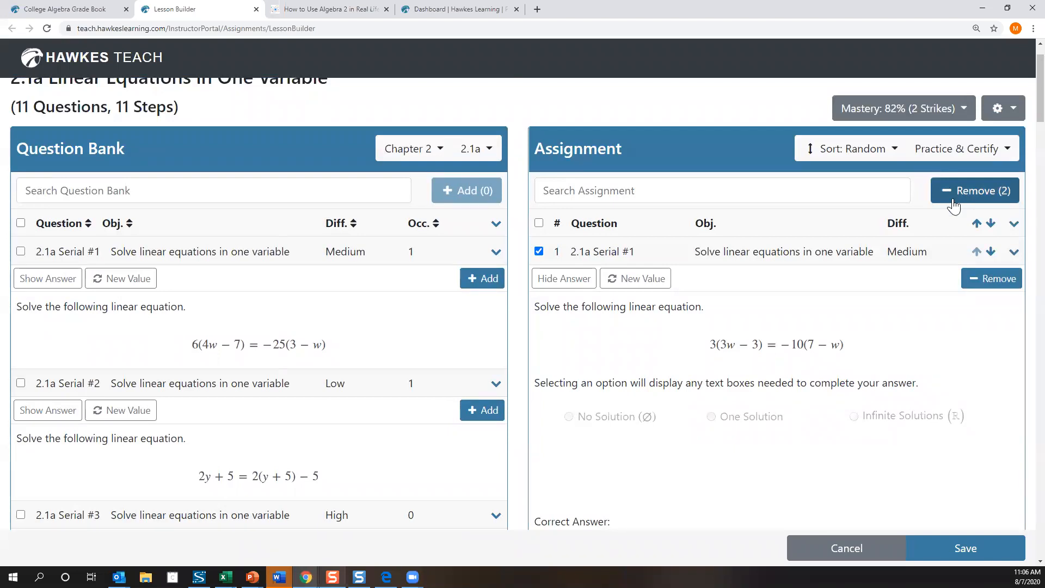
{"action": "scroll", "coordinate": [953, 206], "scroll_direction": "up", "scroll_amount": 1}
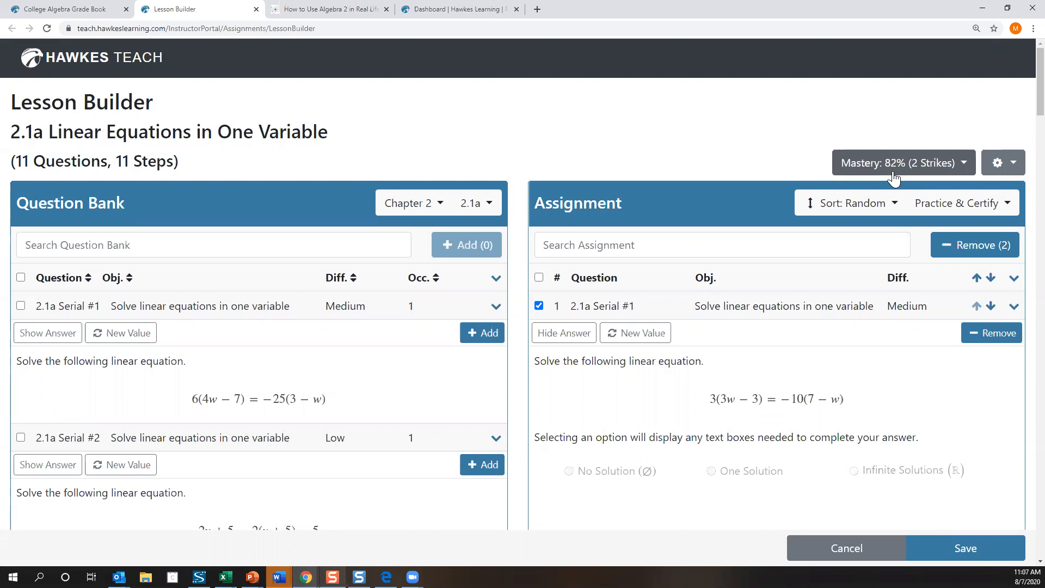
Check the available mastery levels and sort the question bank by occurrence in ascending order
{"action": "left_click", "coordinate": [959, 164]}
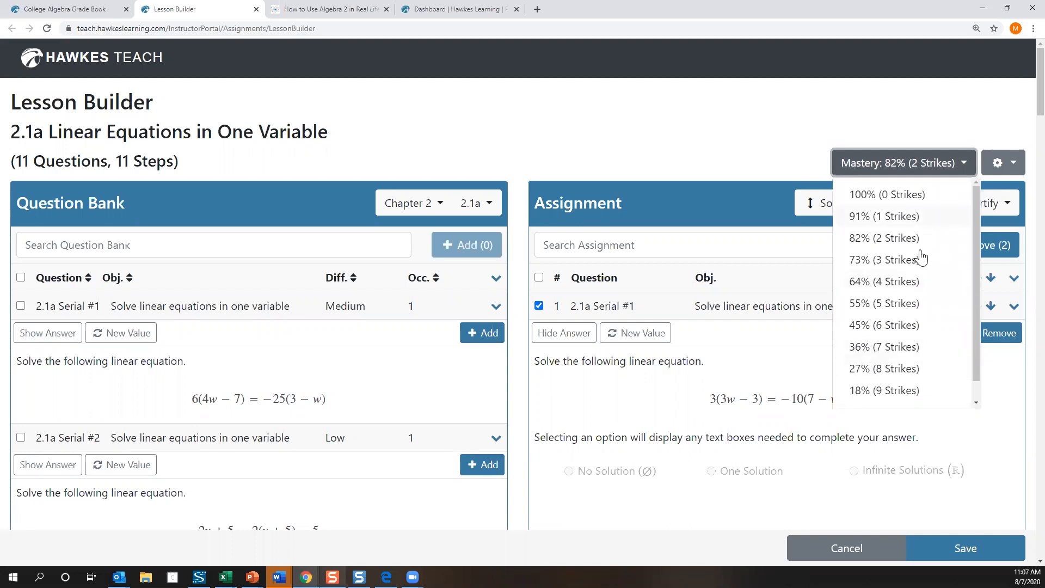
{"action": "left_click", "coordinate": [959, 163]}
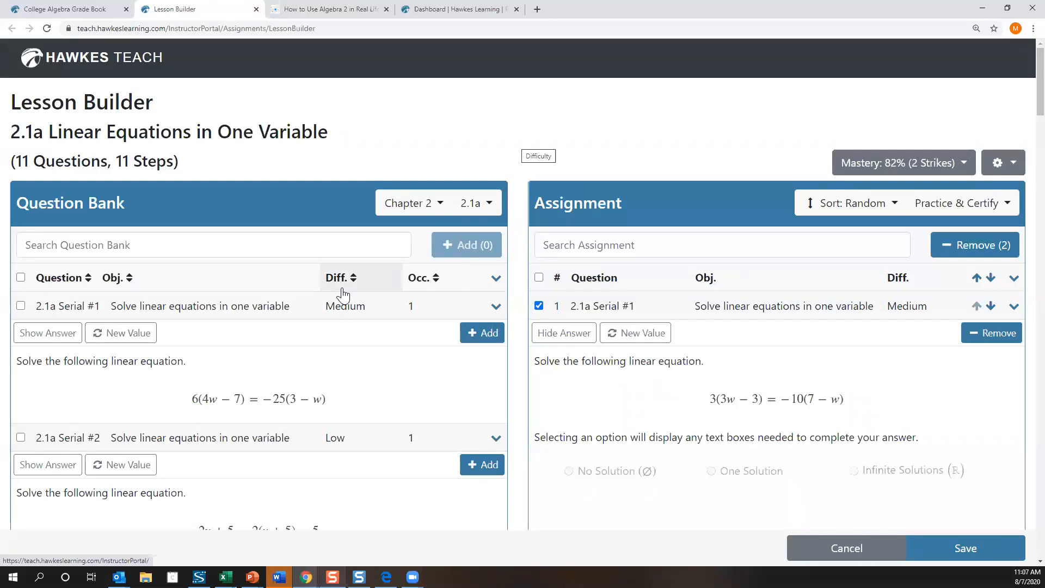
{"action": "left_click", "coordinate": [427, 285]}
{"action": "left_click", "coordinate": [427, 284]}
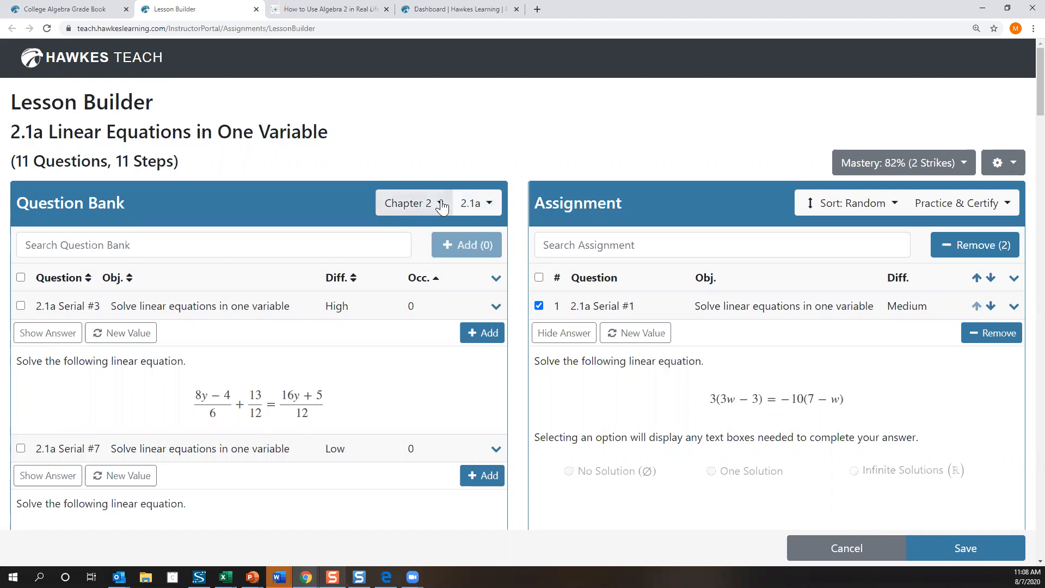
Look through the chapters and Chapter 2 lessons available as sources for the question bank
{"action": "left_click", "coordinate": [403, 203]}
{"action": "left_click", "coordinate": [403, 210]}
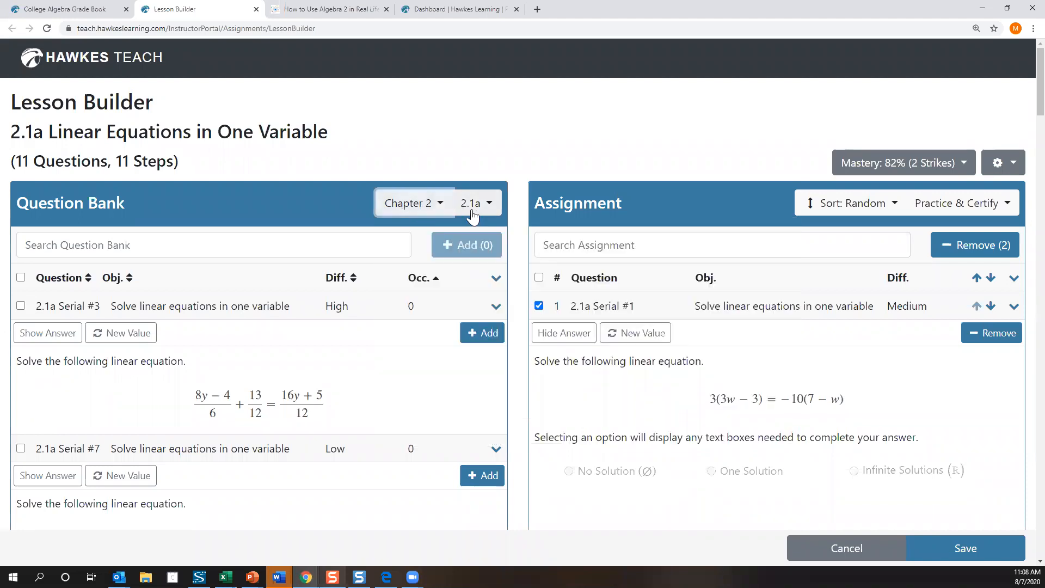
{"action": "left_click", "coordinate": [488, 207]}
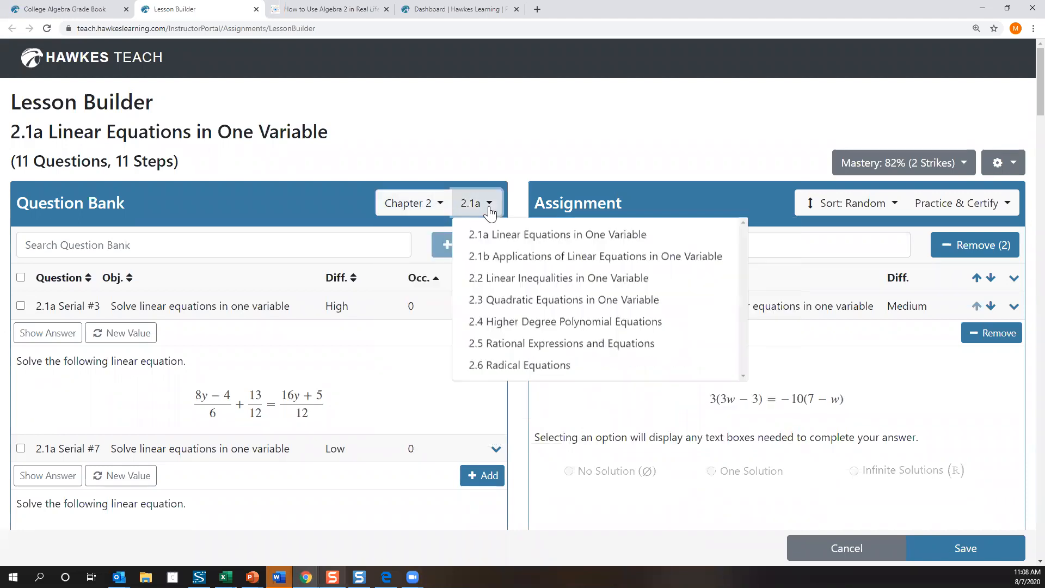
{"action": "left_click", "coordinate": [489, 209]}
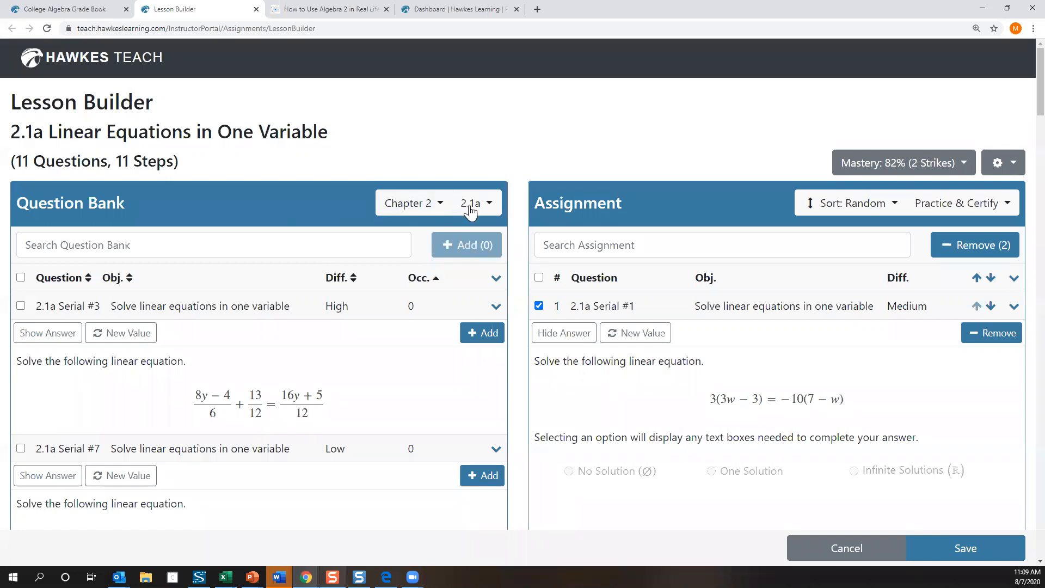
Show the question bank for 2.1b Applications of Linear Equations in One Variable, and return to 2.1a
{"action": "left_click", "coordinate": [488, 204]}
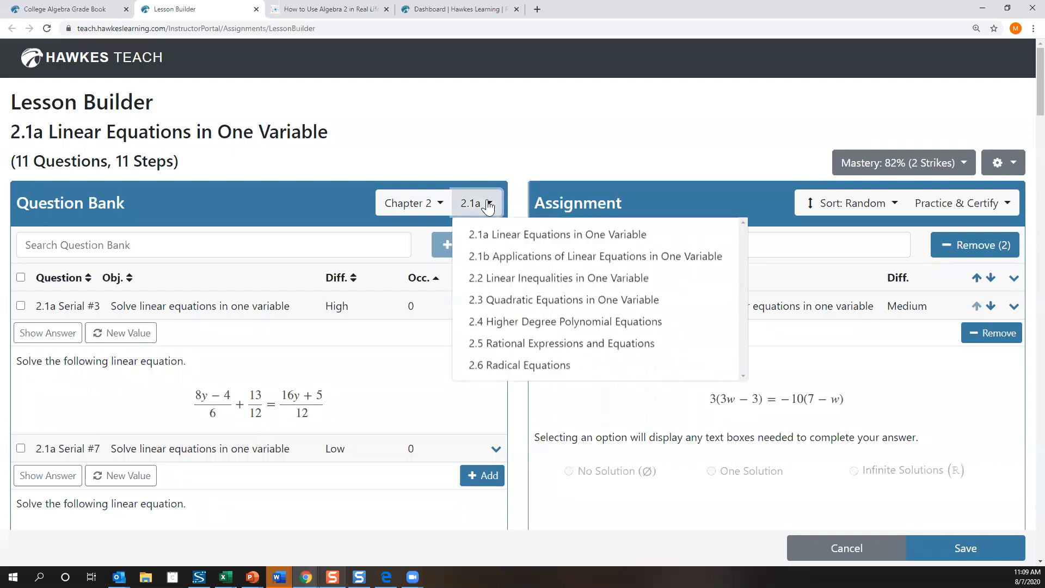
{"action": "left_click", "coordinate": [500, 256]}
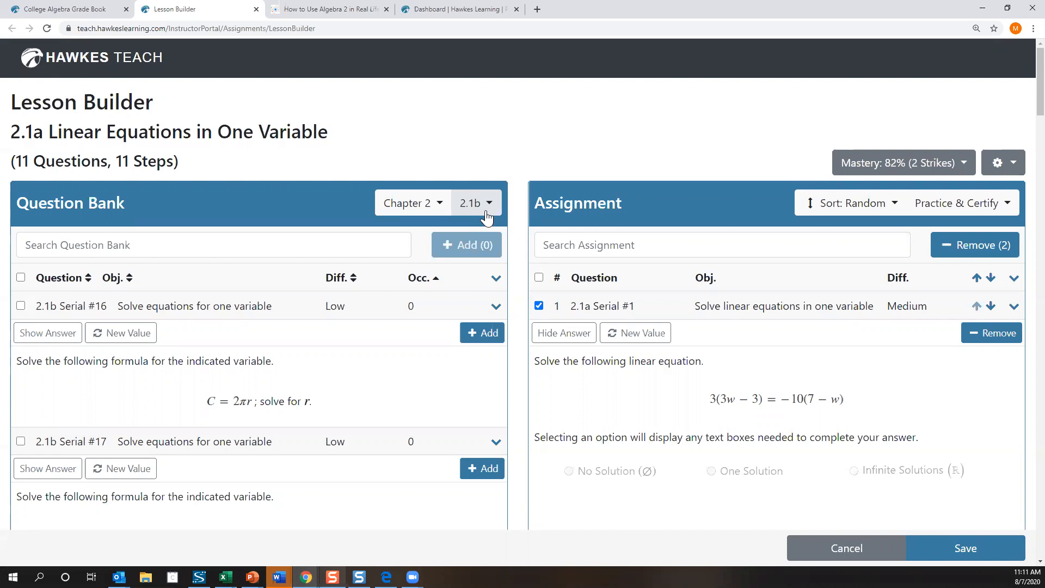
{"action": "left_click", "coordinate": [481, 205]}
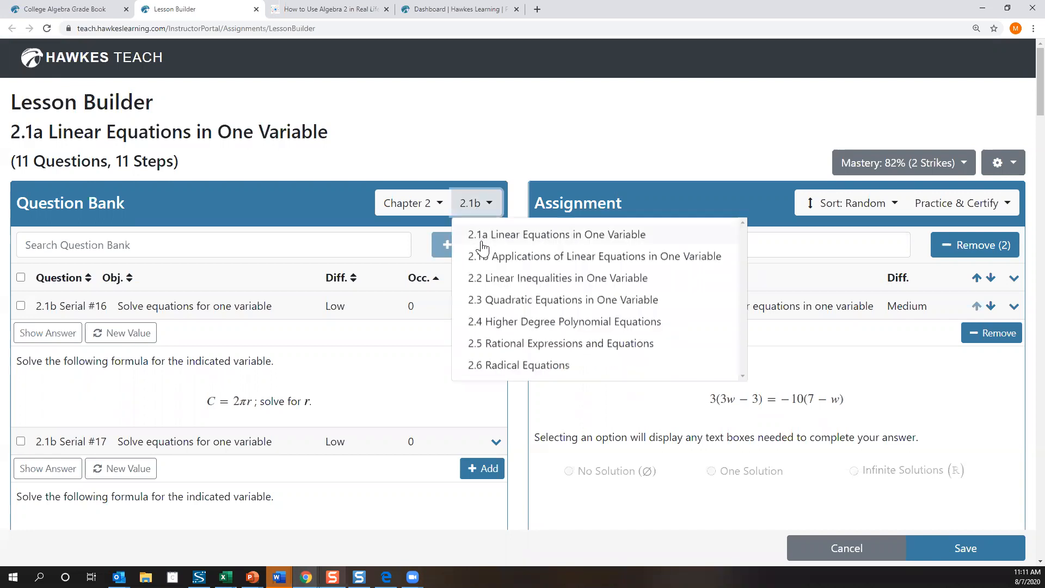
{"action": "left_click", "coordinate": [482, 235]}
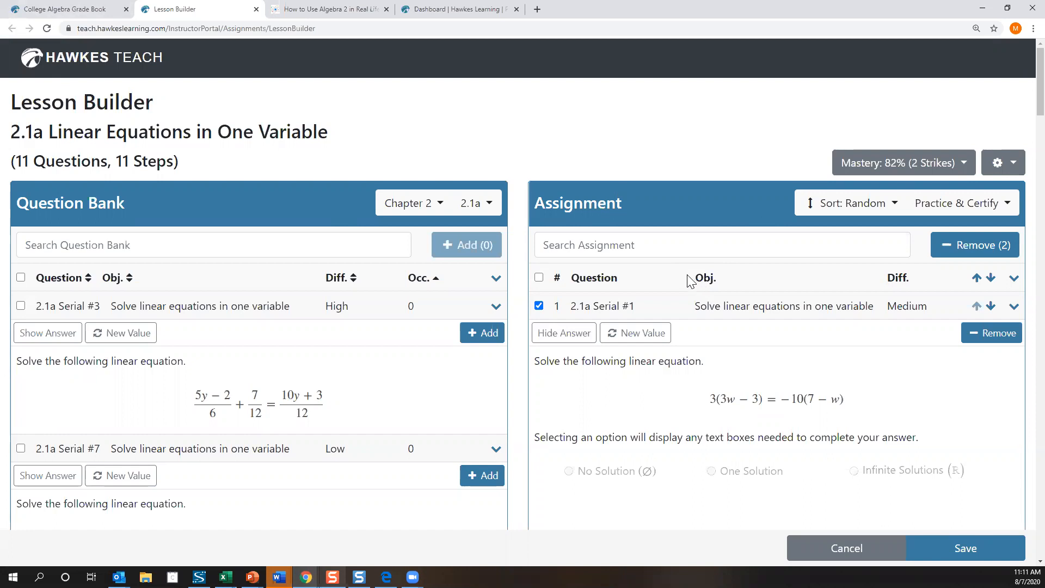
Clear the selection of questions 1 and 2 (2.1a Serial #1 and #2) in the assignment
{"action": "left_click", "coordinate": [539, 306]}
{"action": "scroll", "coordinate": [582, 390], "scroll_direction": "down", "scroll_amount": 3}
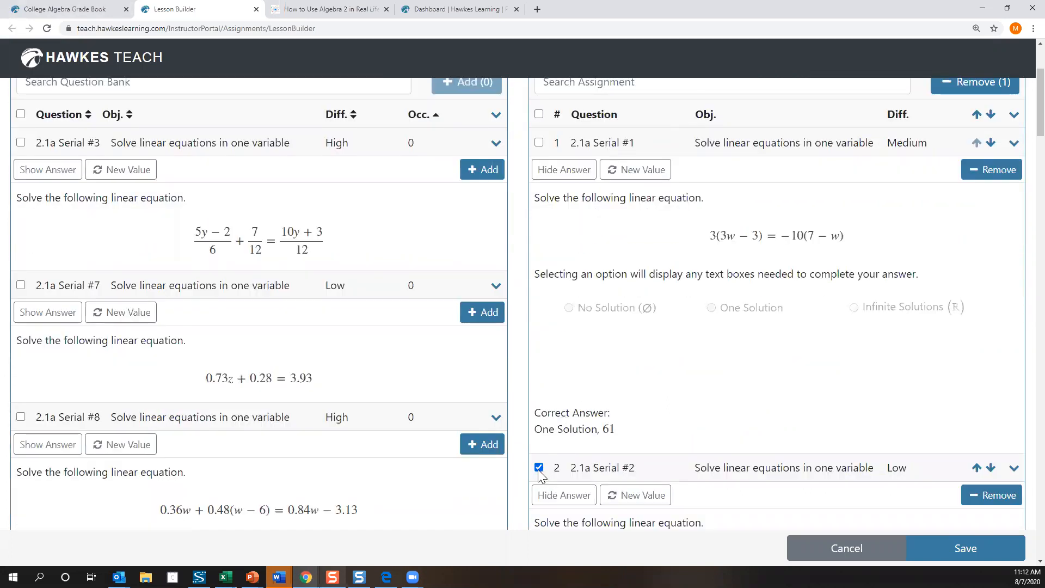
{"action": "left_click", "coordinate": [539, 467]}
{"action": "scroll", "coordinate": [634, 401], "scroll_direction": "up", "scroll_amount": 3}
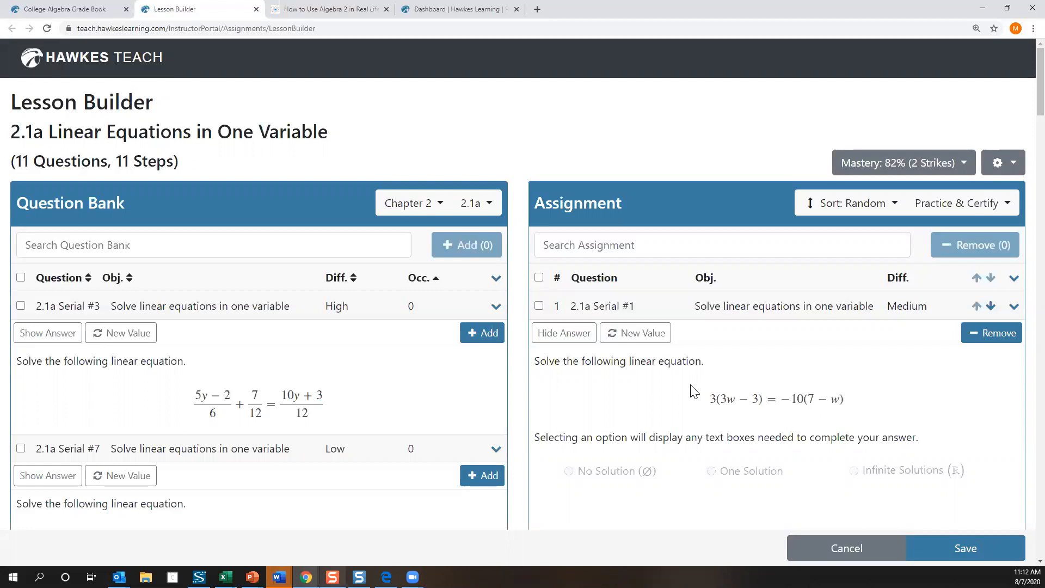
Open the Learn content of lesson 2.1a and inspect the HTML source of the embedded video on page 1
{"action": "left_click", "coordinate": [1013, 164]}
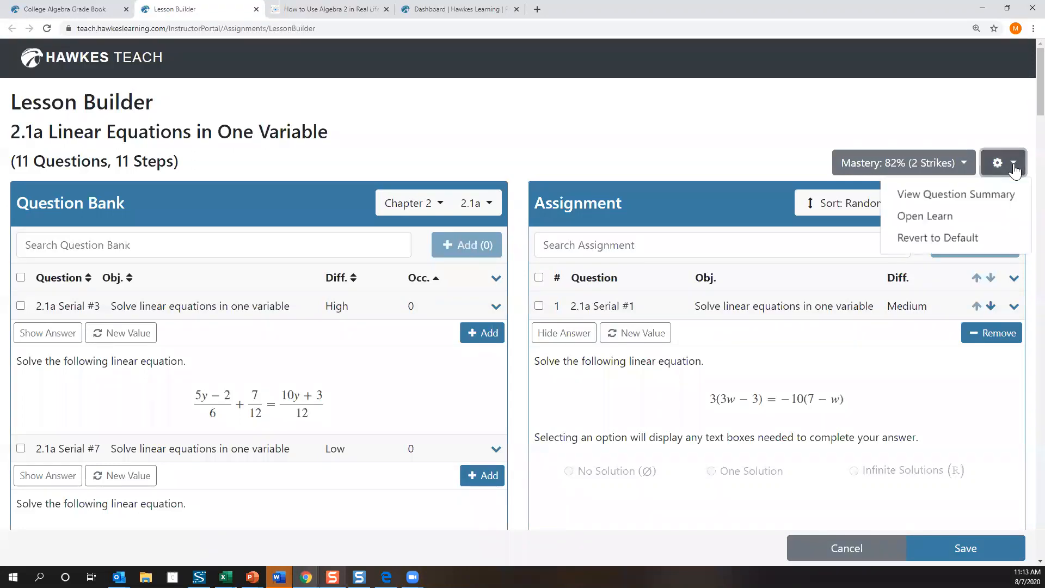
{"action": "left_click", "coordinate": [949, 218]}
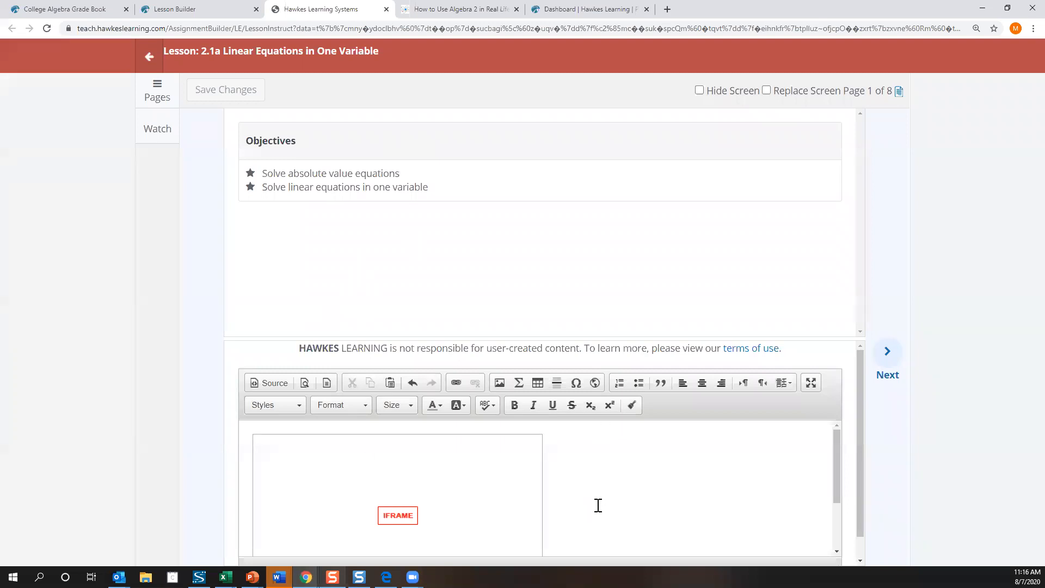
{"action": "scroll", "coordinate": [598, 506], "scroll_direction": "down", "scroll_amount": 1}
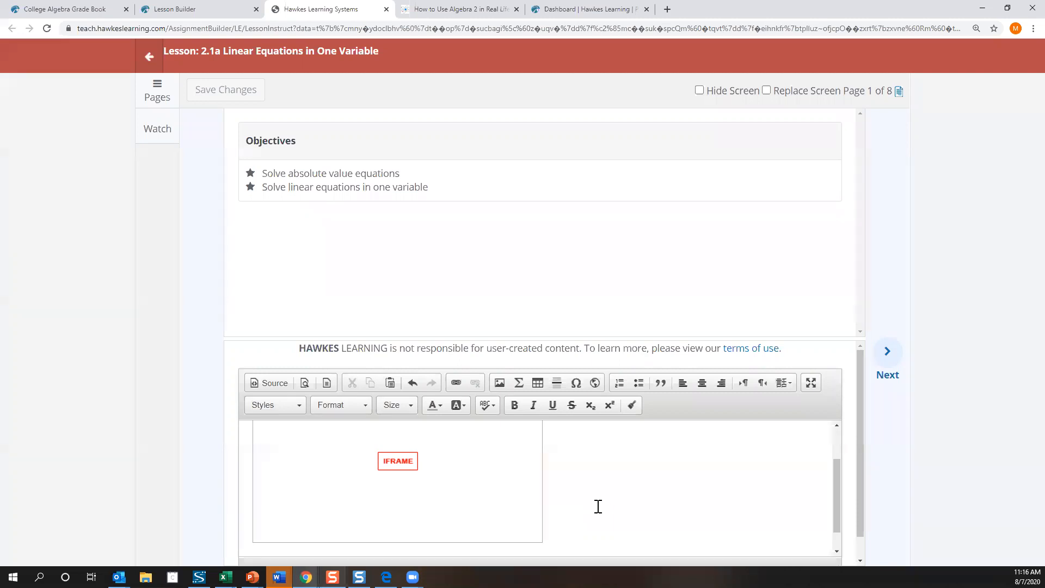
{"action": "scroll", "coordinate": [597, 506], "scroll_direction": "up", "scroll_amount": 1}
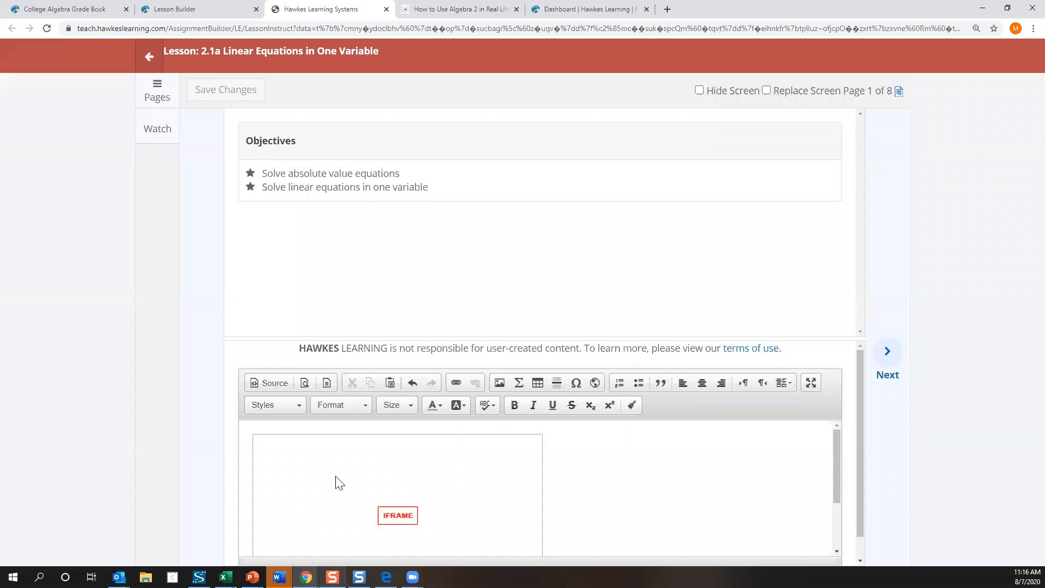
{"action": "scroll", "coordinate": [438, 496], "scroll_direction": "down", "scroll_amount": 1}
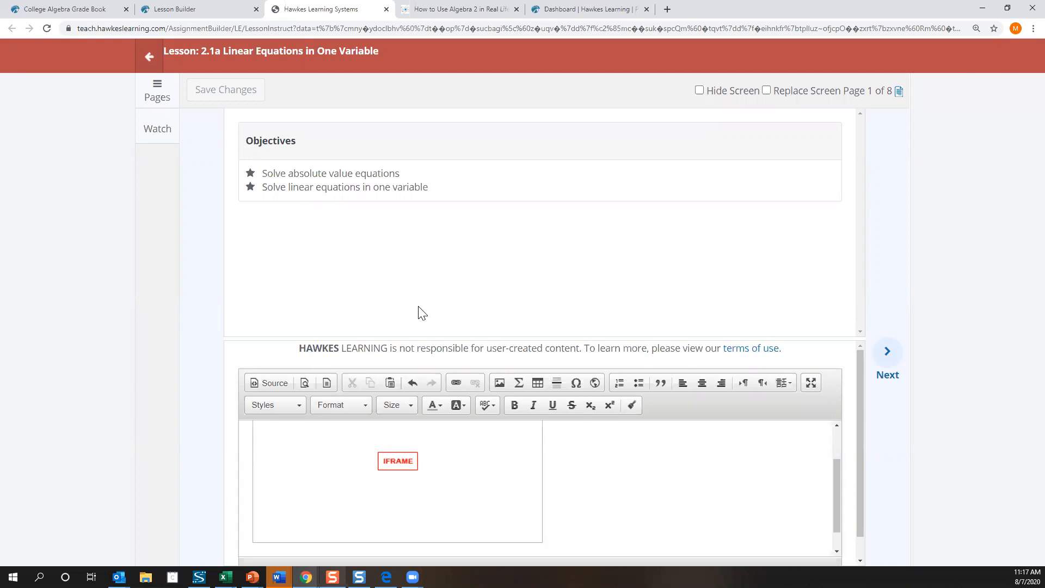
{"action": "left_click", "coordinate": [278, 383]}
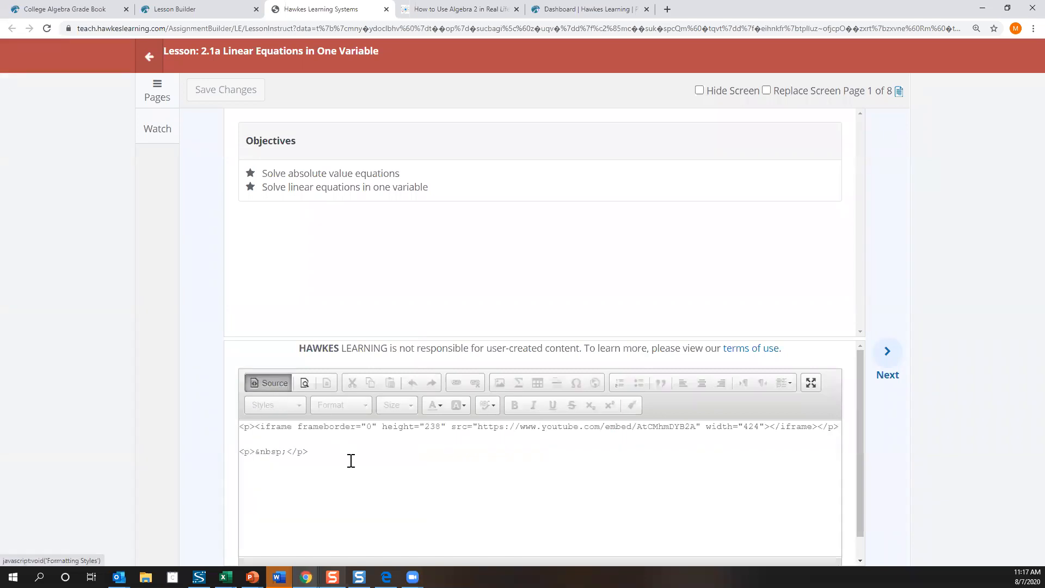
{"action": "left_click", "coordinate": [258, 382]}
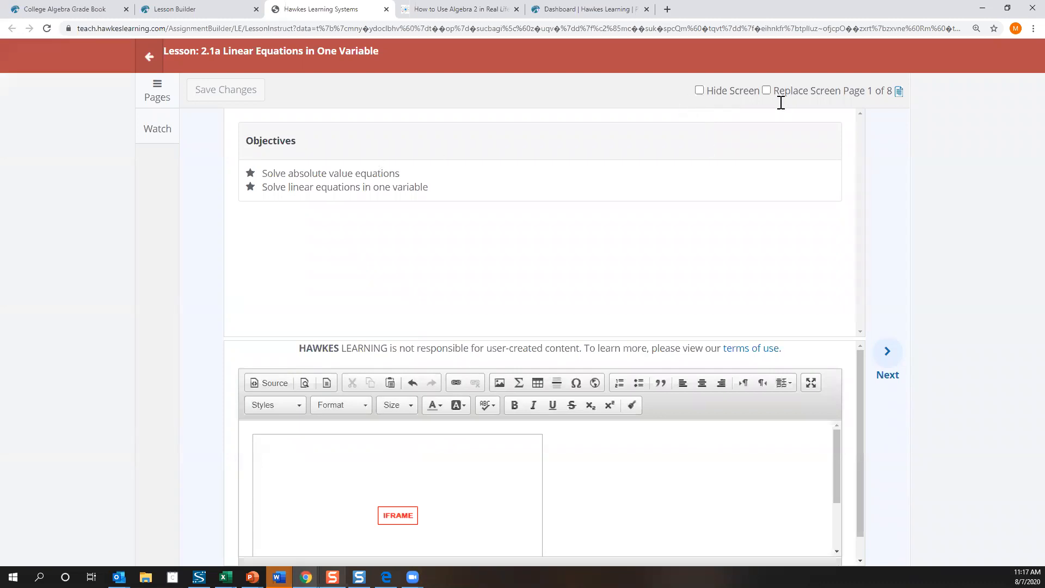
Go to page 2 of the lesson and copy the web address of the Sciencing article on using algebra in real life
{"action": "left_click", "coordinate": [886, 362]}
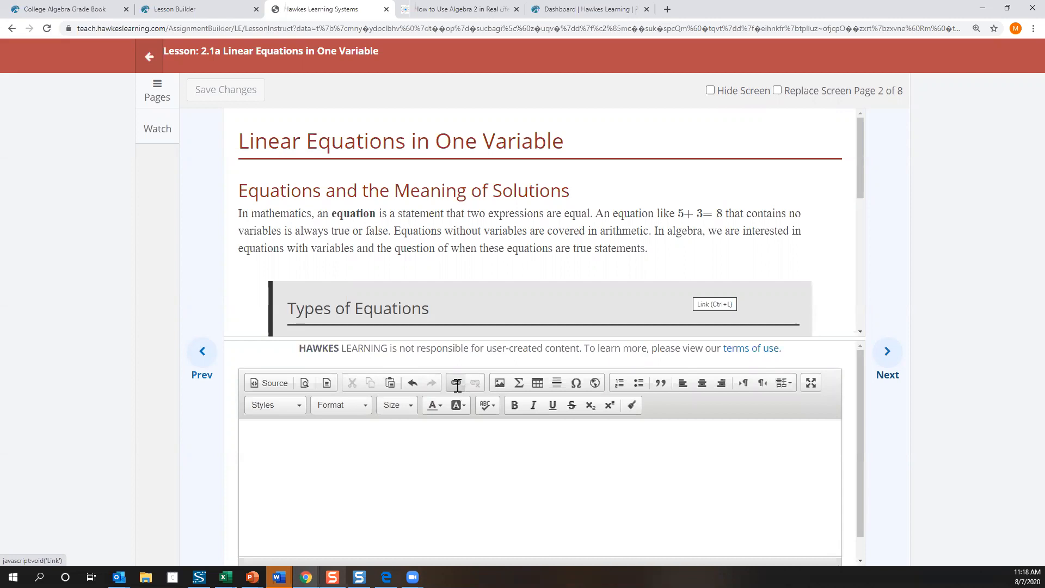
{"action": "left_click", "coordinate": [438, 9]}
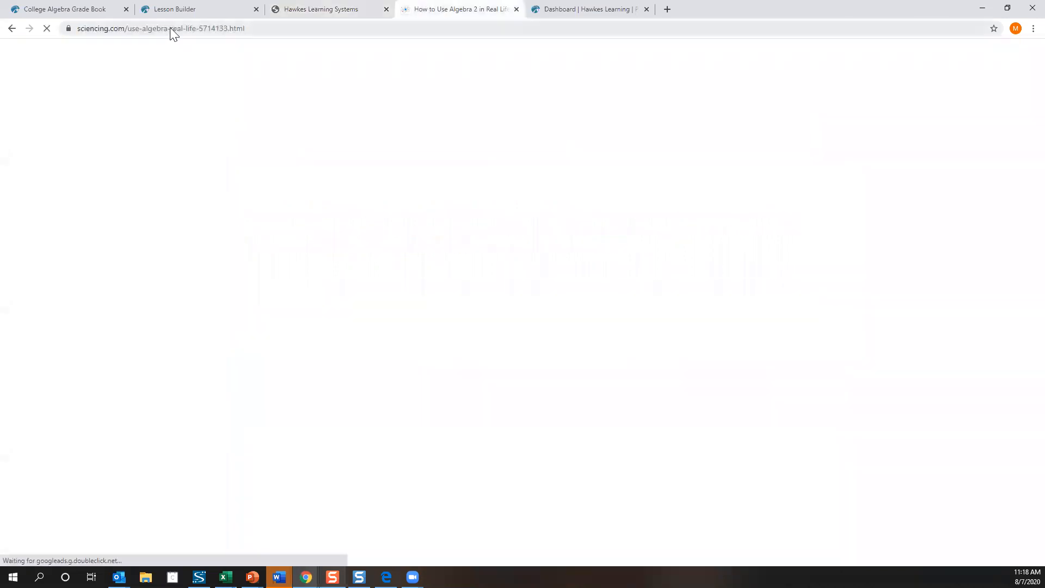
{"action": "left_click", "coordinate": [188, 27]}
{"action": "key", "text": "ctrl+c"}
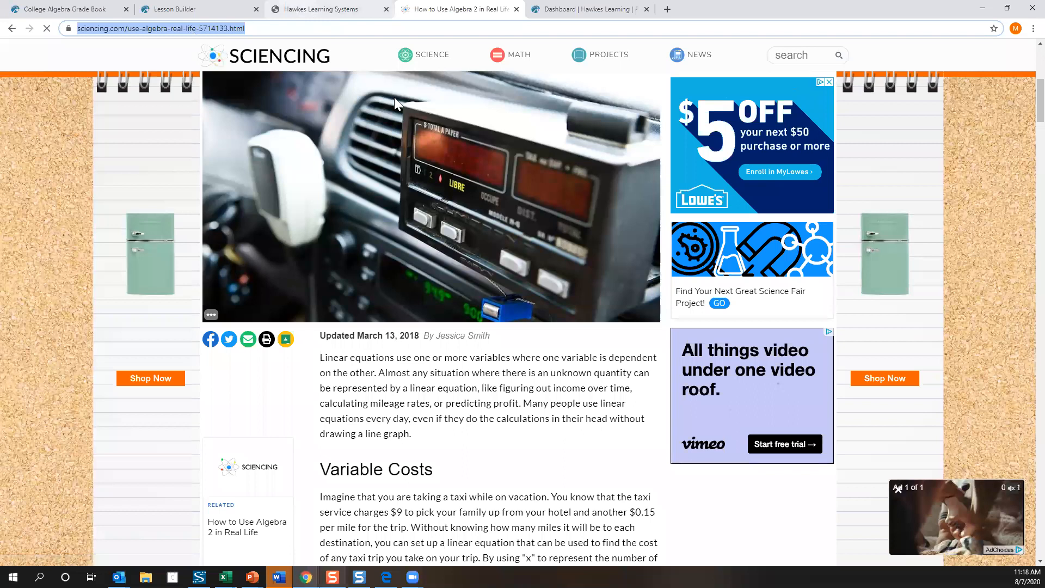
{"action": "key", "text": "ctrl+shift+Tab"}
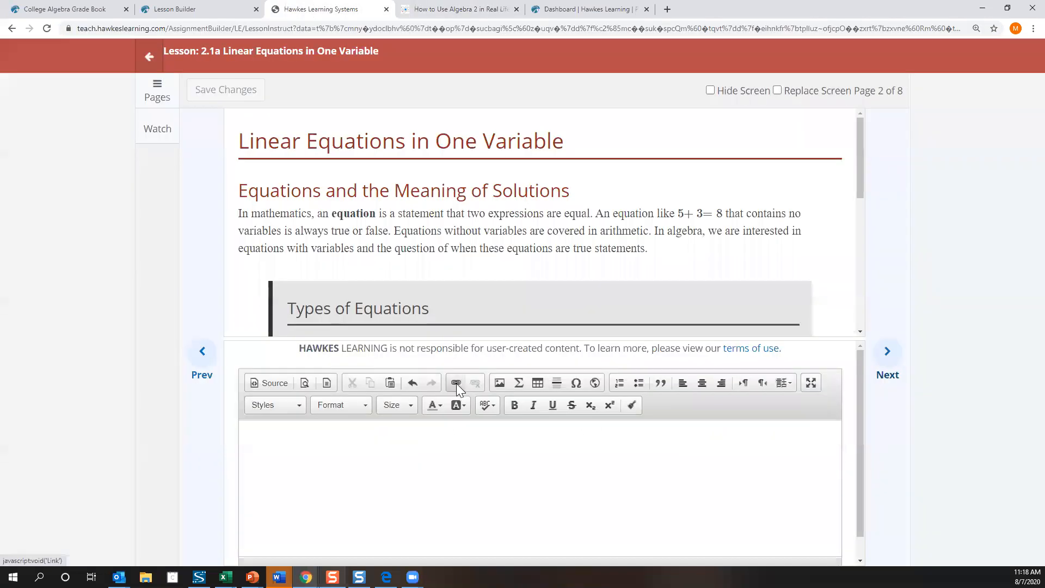
Insert a link to the copied article address in page 2's content with display text "Click Here to Learn about Math in Real Life"
{"action": "left_click", "coordinate": [456, 383]}
{"action": "key", "text": "ctrl+v"}
{"action": "left_click", "coordinate": [442, 255]}
{"action": "type", "text": "Click Here to Learn about Math in Re"}
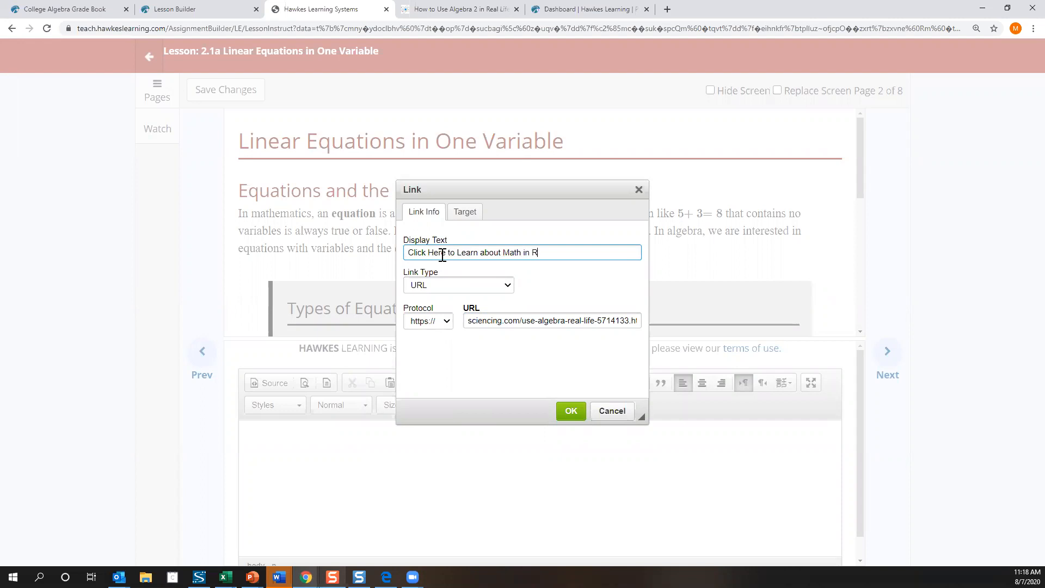
{"action": "key", "text": "BackSpace"}
{"action": "key", "text": "BackSpace"}
{"action": "type", "text": "r"}
{"action": "key", "text": "BackSpace"}
{"action": "type", "text": "Real Life"}
{"action": "left_click", "coordinate": [575, 412]}
Add the text "This content is important and may show up on your next quiz." to page 2's custom content
{"action": "left_click", "coordinate": [346, 446]}
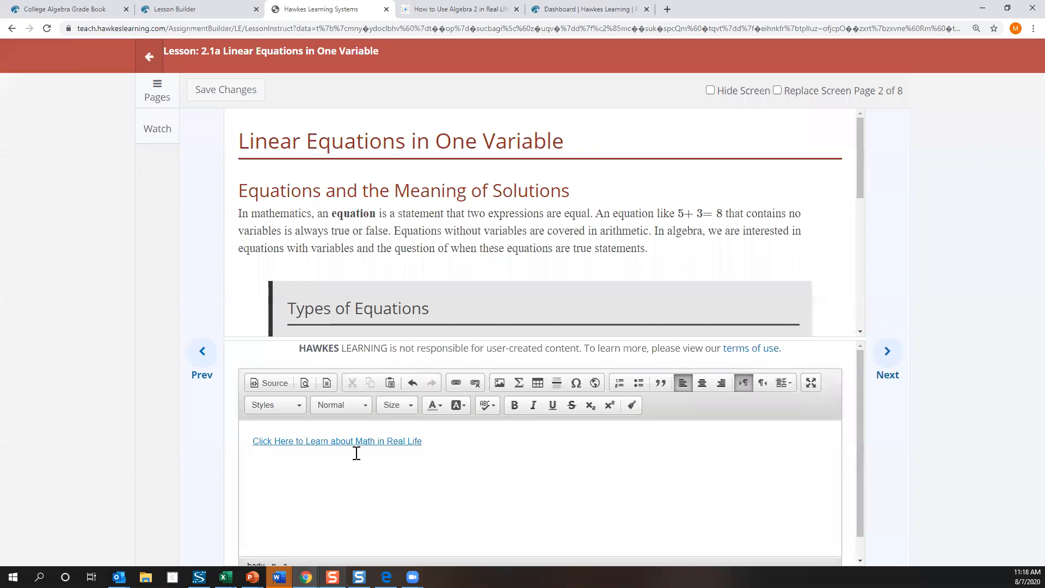
{"action": "left_click", "coordinate": [706, 517]}
{"action": "type", "text": "This content is important and may show up on your next quiz."}
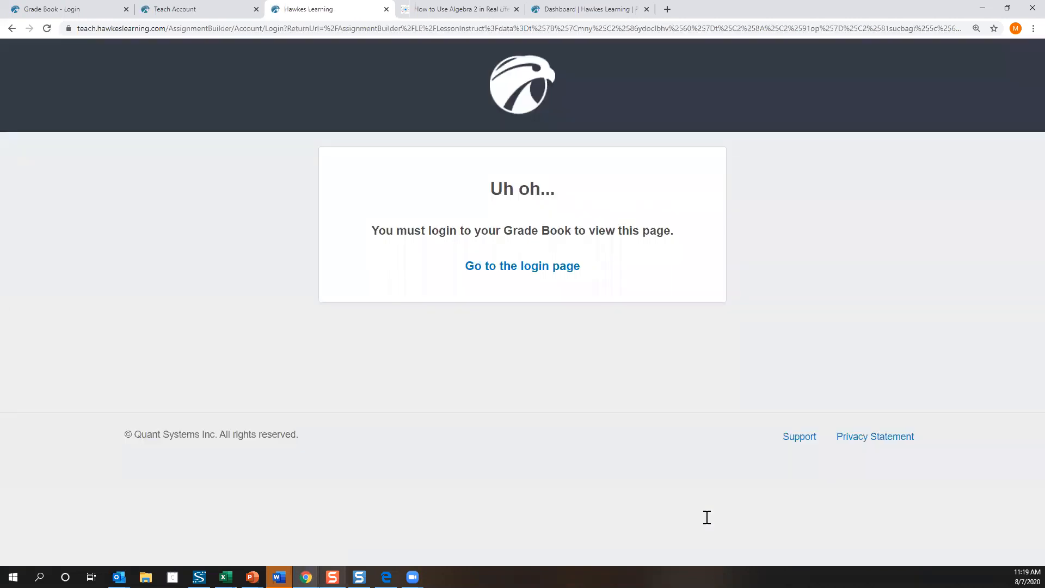
Try to sign in to the Hawkes Teach instructor account with the prefilled credentials
{"action": "left_click", "coordinate": [207, 12]}
{"action": "key", "text": "ctrl+shift+Tab"}
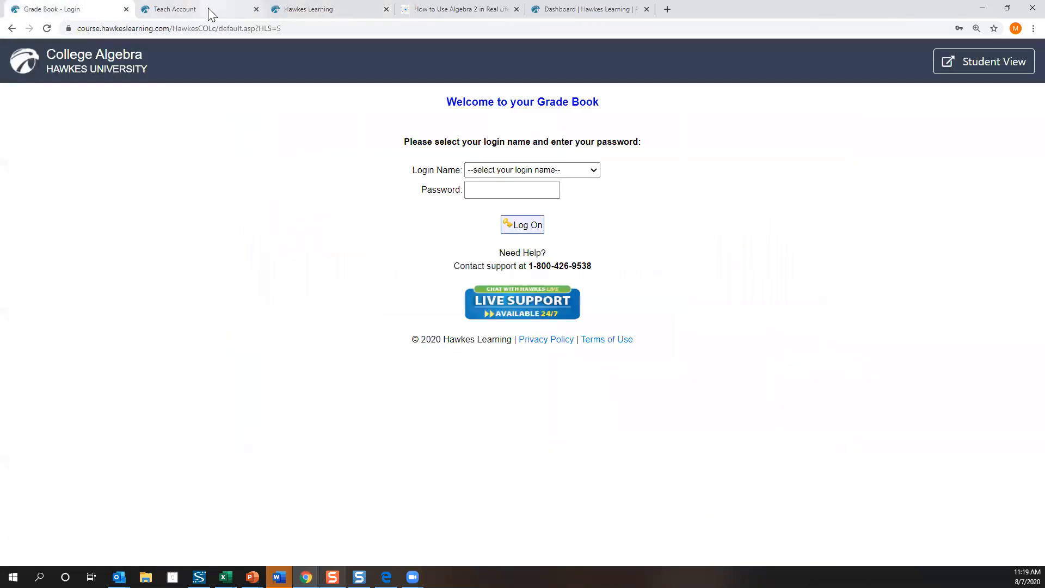
{"action": "left_click", "coordinate": [198, 9]}
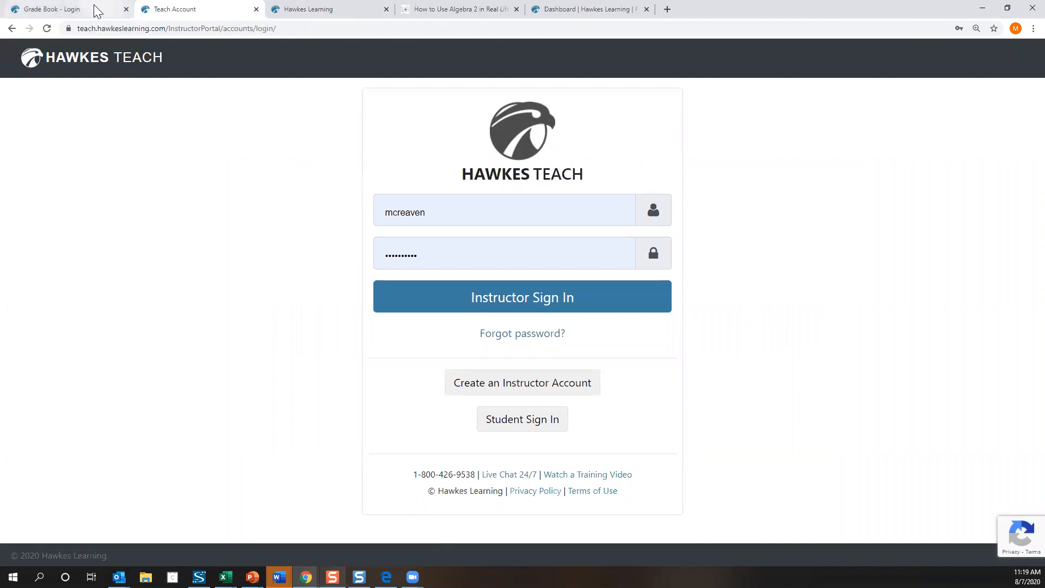
{"action": "left_click", "coordinate": [544, 299]}
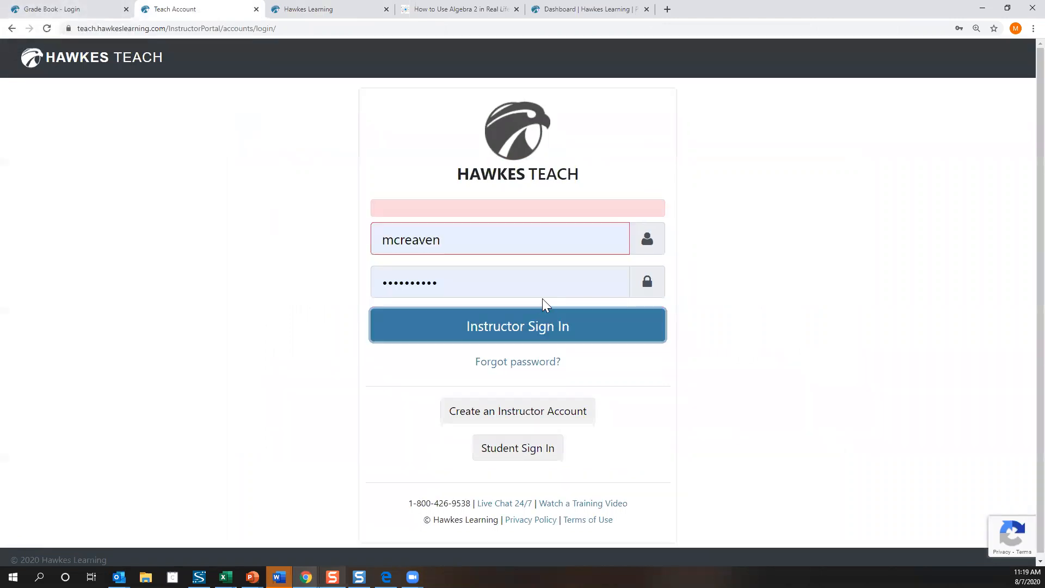
Log on to the College Algebra Grade Book by choosing the instructor's login name and entering the account password
{"action": "left_click", "coordinate": [91, 15]}
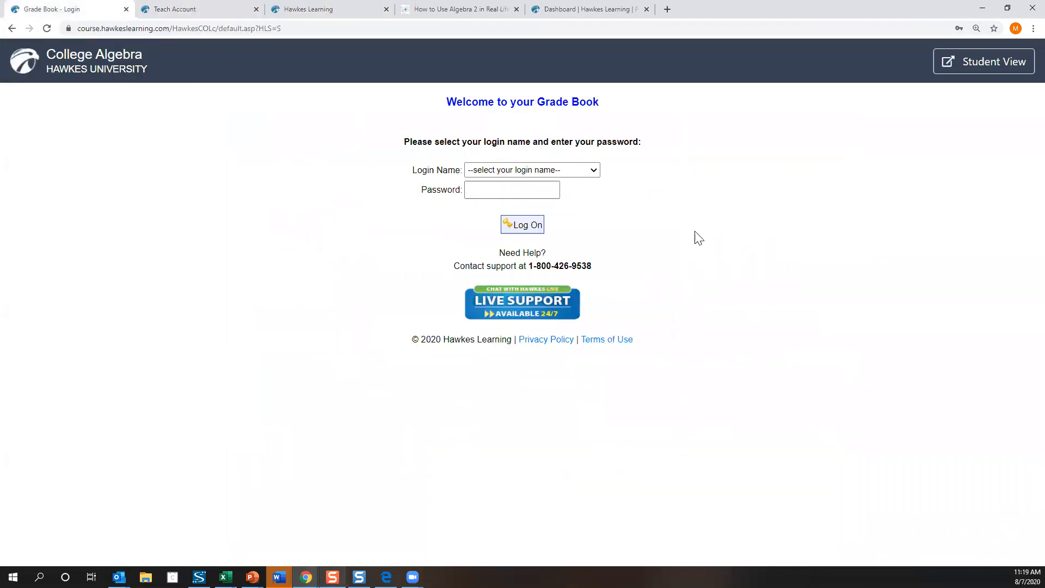
{"action": "left_click", "coordinate": [557, 170]}
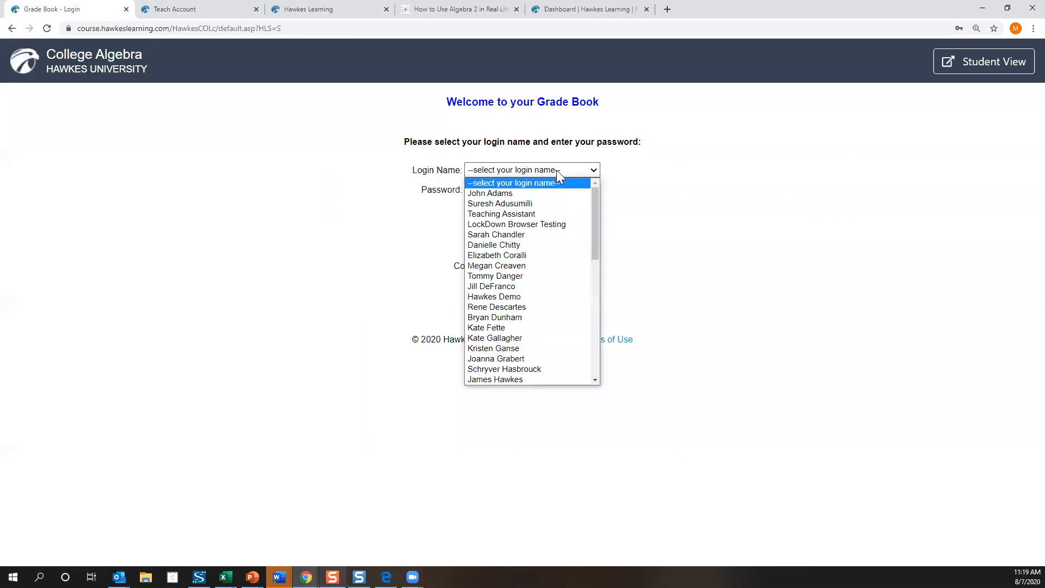
{"action": "left_click", "coordinate": [534, 266]}
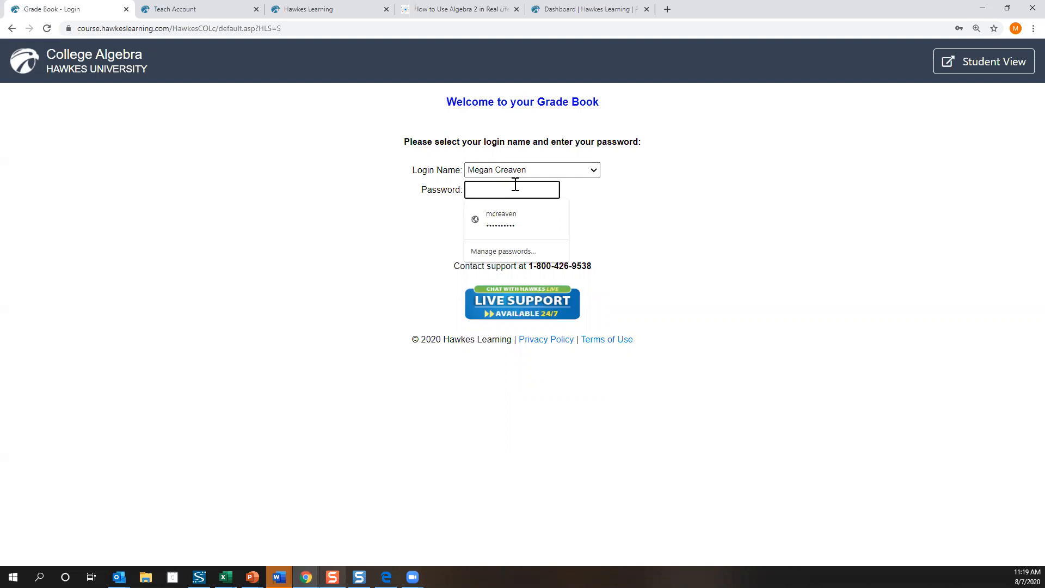
{"action": "type", "text": "•••••••••••"}
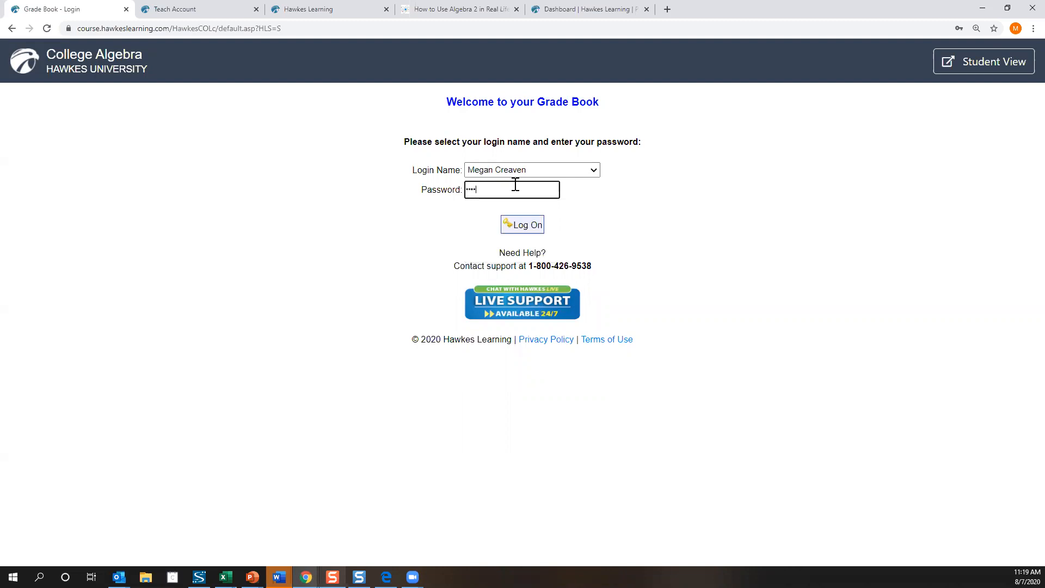
{"action": "key", "text": "Return"}
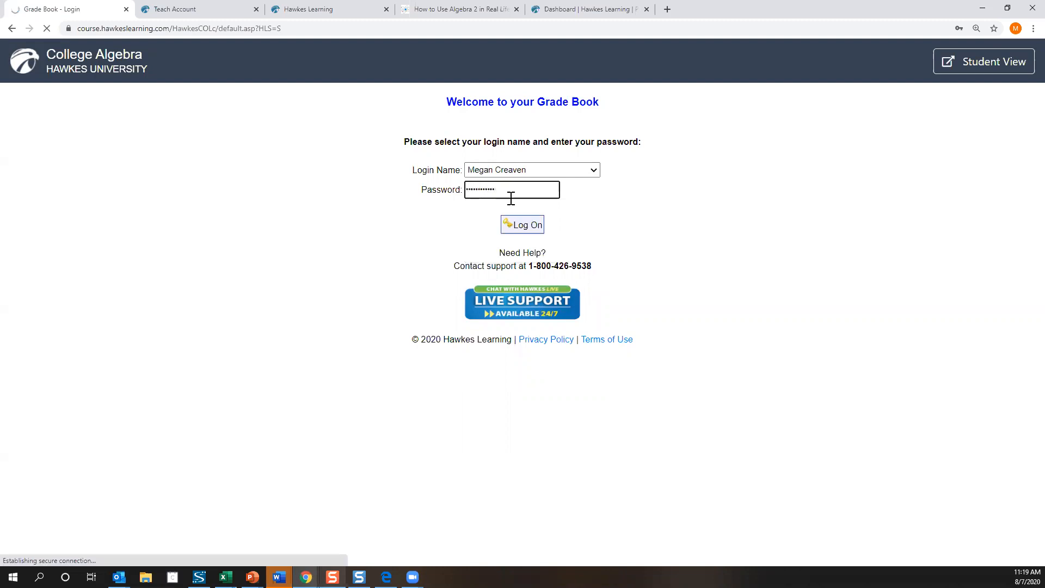
Replace the expired Grade Book password by entering the old password and a confirmed new password, and dismiss the browser's password update offer
{"action": "left_click", "coordinate": [561, 160]}
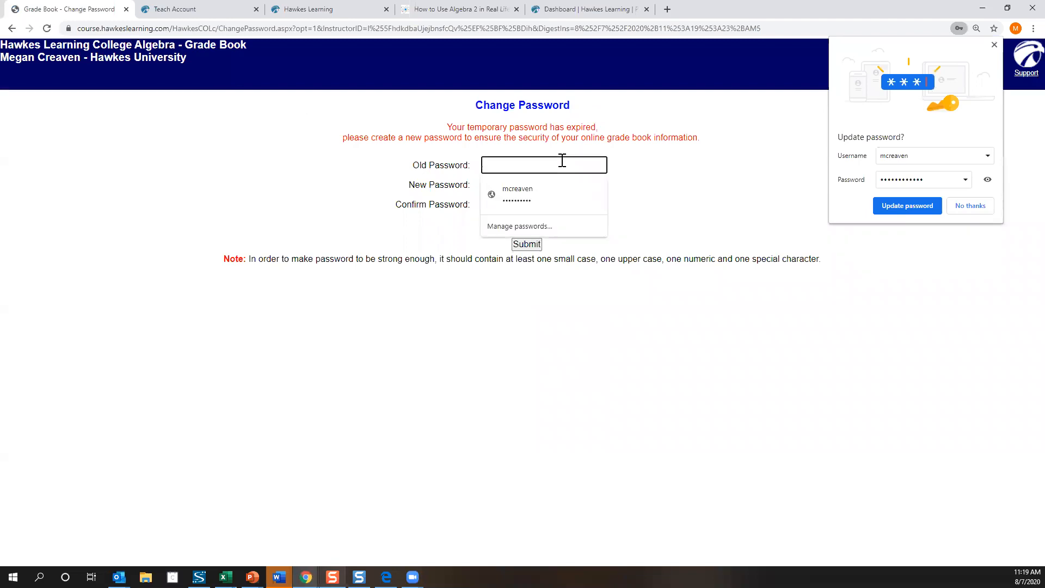
{"action": "type", "text": "••••••••••••"}
{"action": "key", "text": "Tab"}
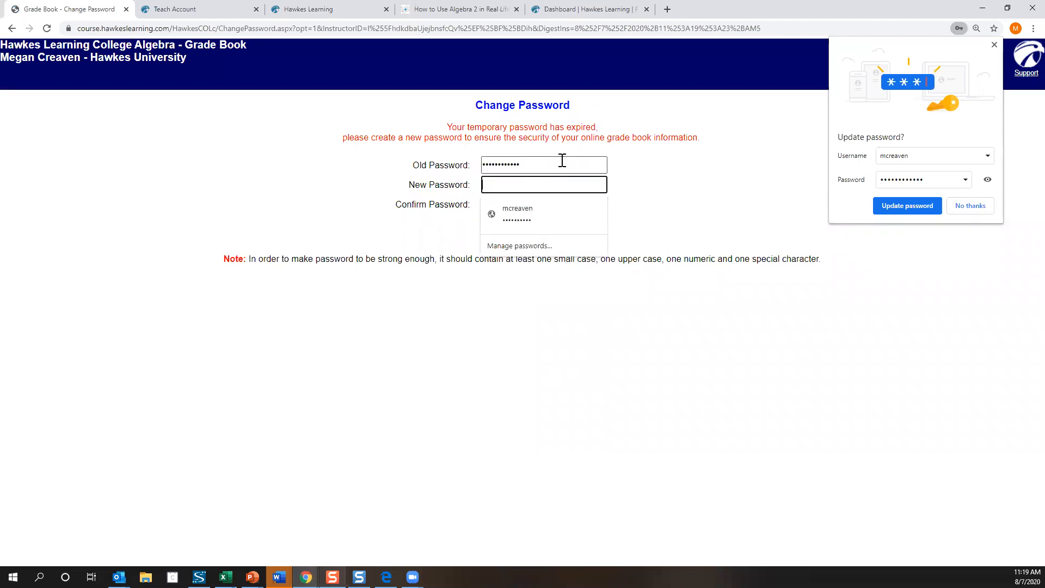
{"action": "type", "text": "••••••••"}
{"action": "key", "text": "Tab"}
{"action": "type", "text": "••••••••"}
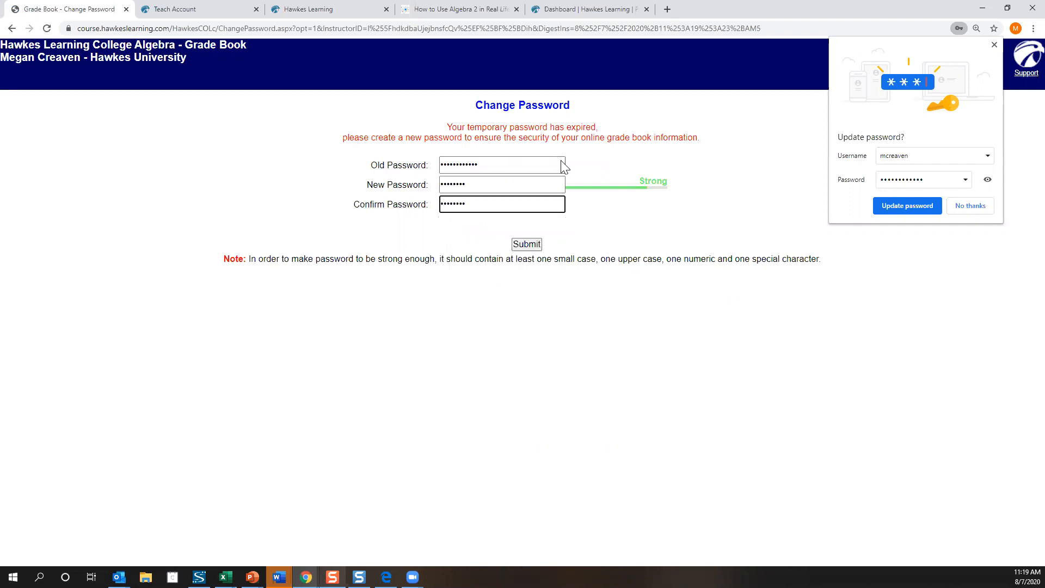
{"action": "left_click", "coordinate": [526, 245]}
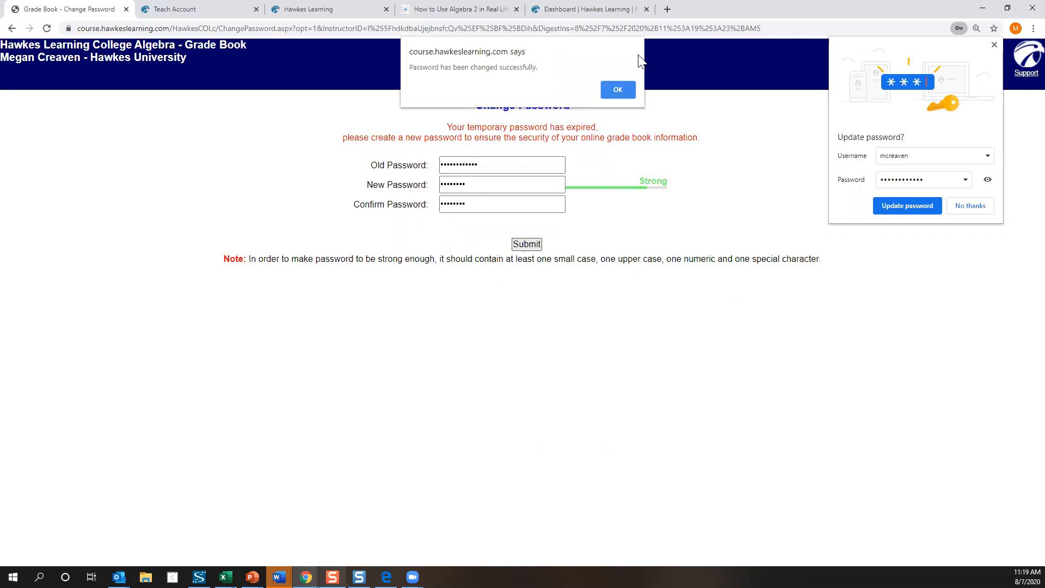
{"action": "left_click", "coordinate": [621, 91]}
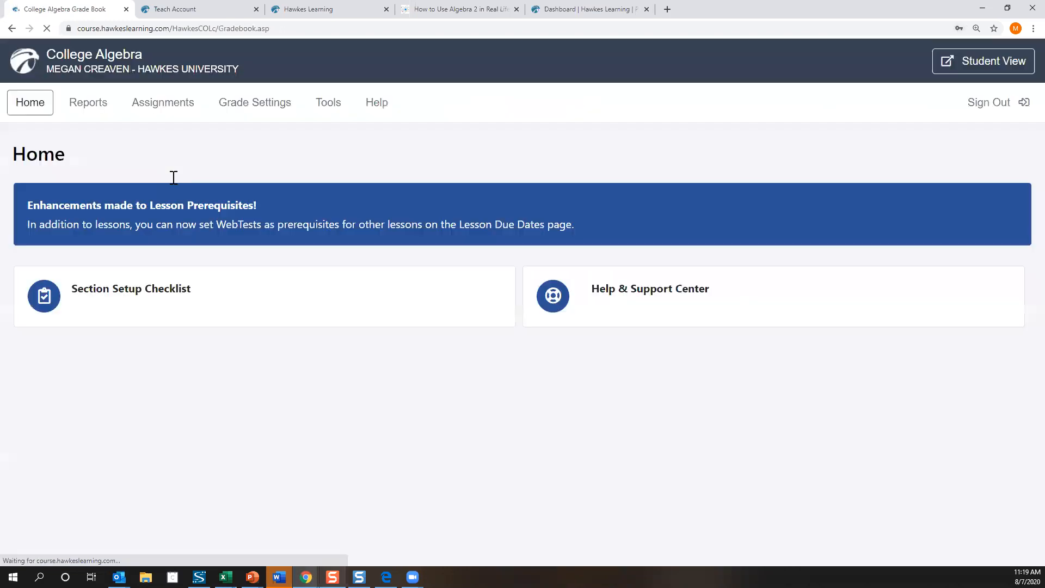
{"action": "left_click", "coordinate": [995, 43]}
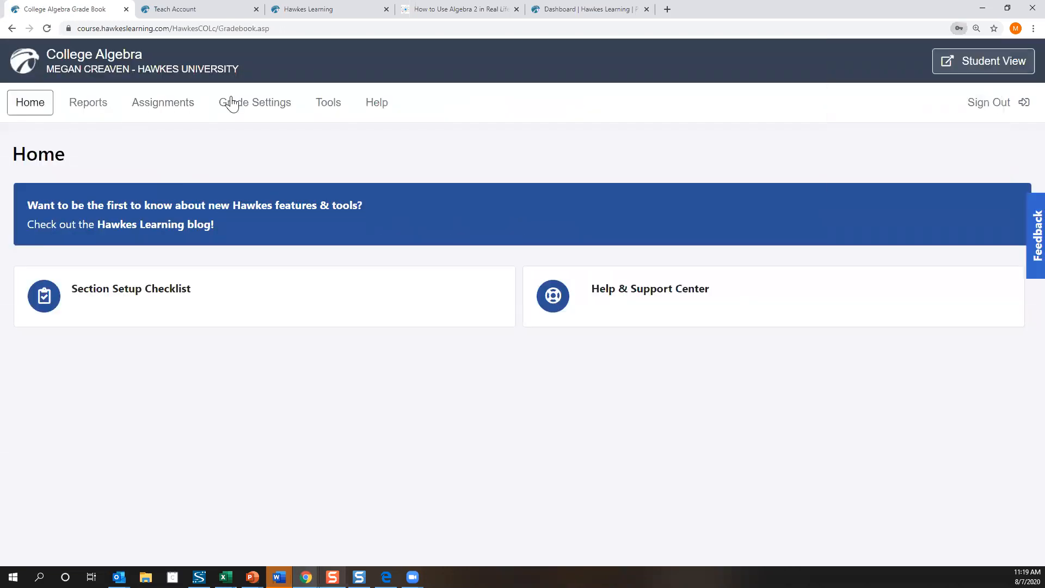
Close the signed-out Hawkes Learning and Teach Account pages, and open the curriculum of section Math 119- 005 for editing
{"action": "left_click", "coordinate": [387, 9]}
{"action": "left_click", "coordinate": [257, 10]}
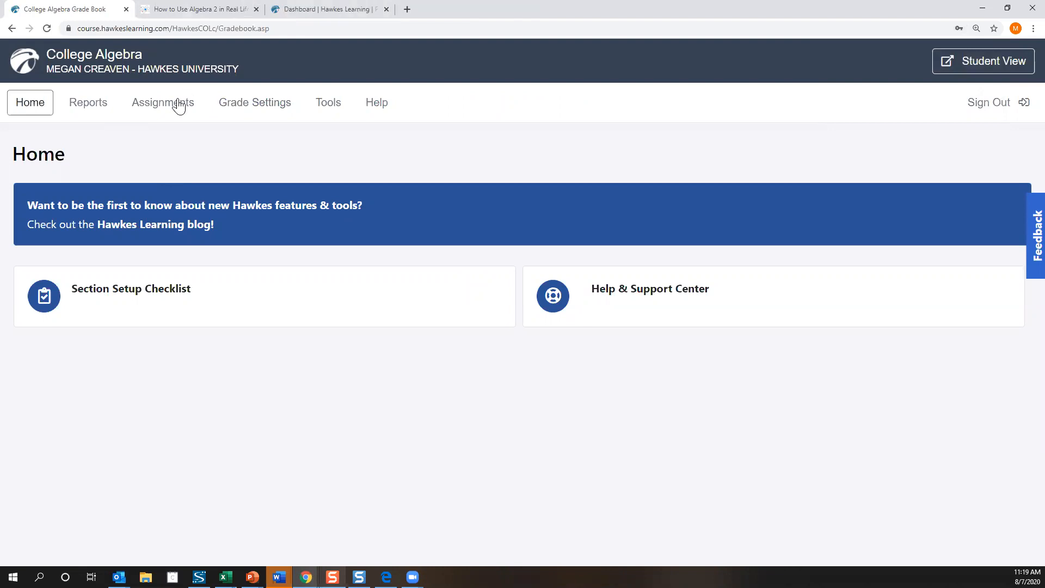
{"action": "left_click", "coordinate": [179, 107]}
{"action": "scroll", "coordinate": [170, 451], "scroll_direction": "down", "scroll_amount": 2}
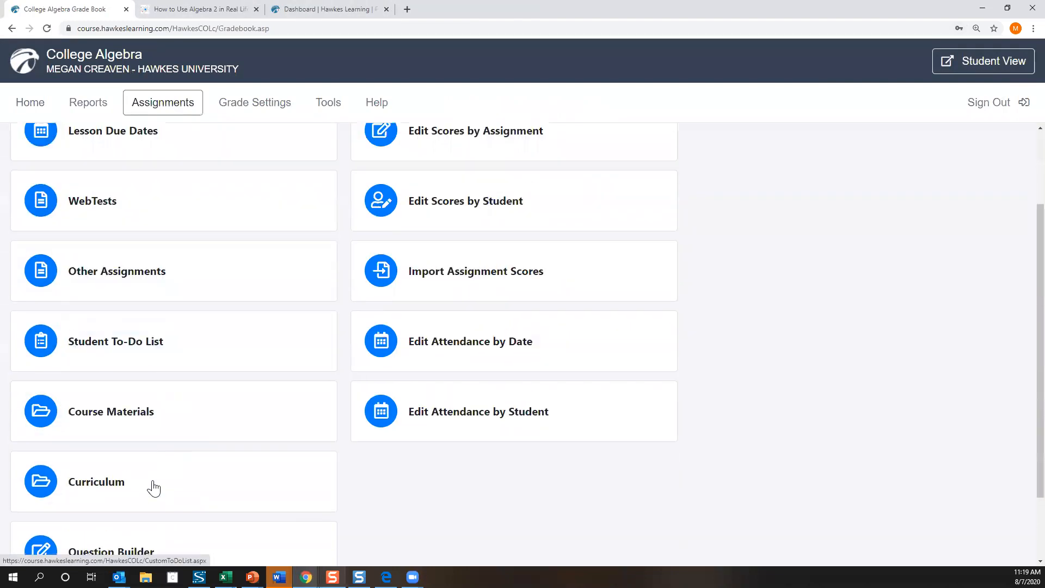
{"action": "left_click", "coordinate": [156, 489]}
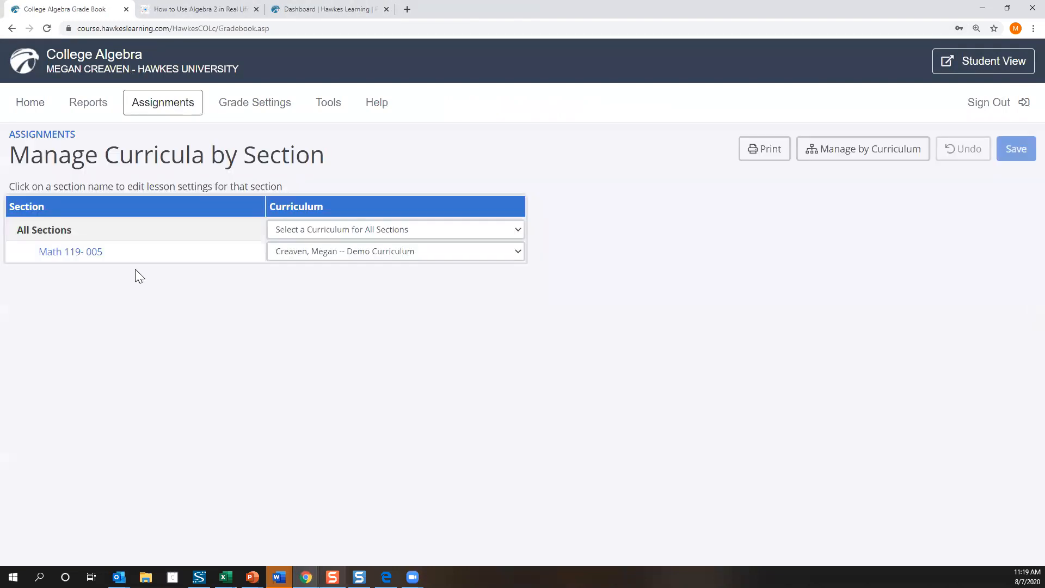
{"action": "left_click", "coordinate": [84, 252]}
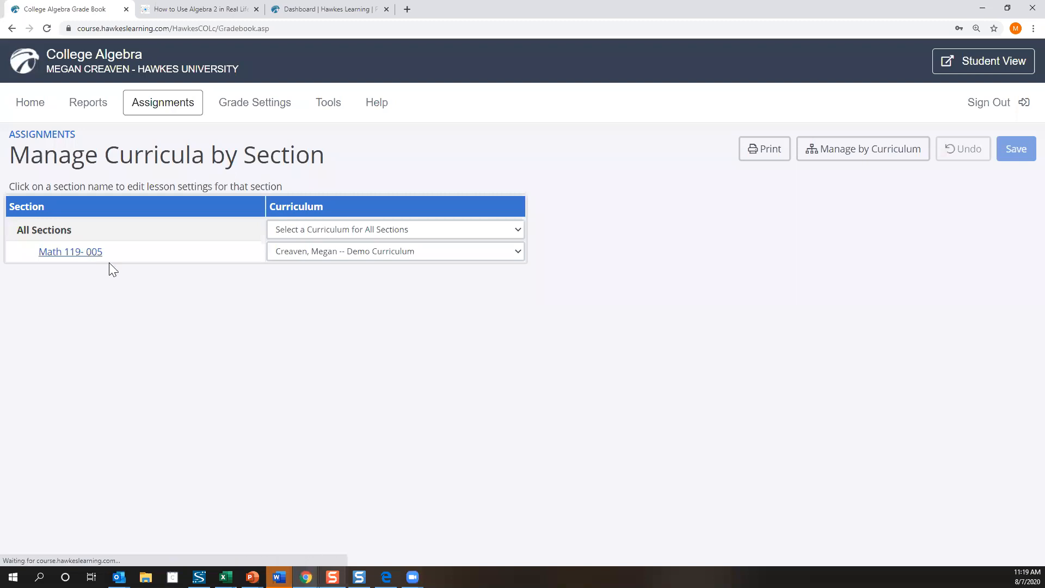
Open lesson 2.1a Linear Equations in One Variable in the Lesson Builder and go to its Learn content
{"action": "scroll", "coordinate": [109, 442], "scroll_direction": "down", "scroll_amount": 3}
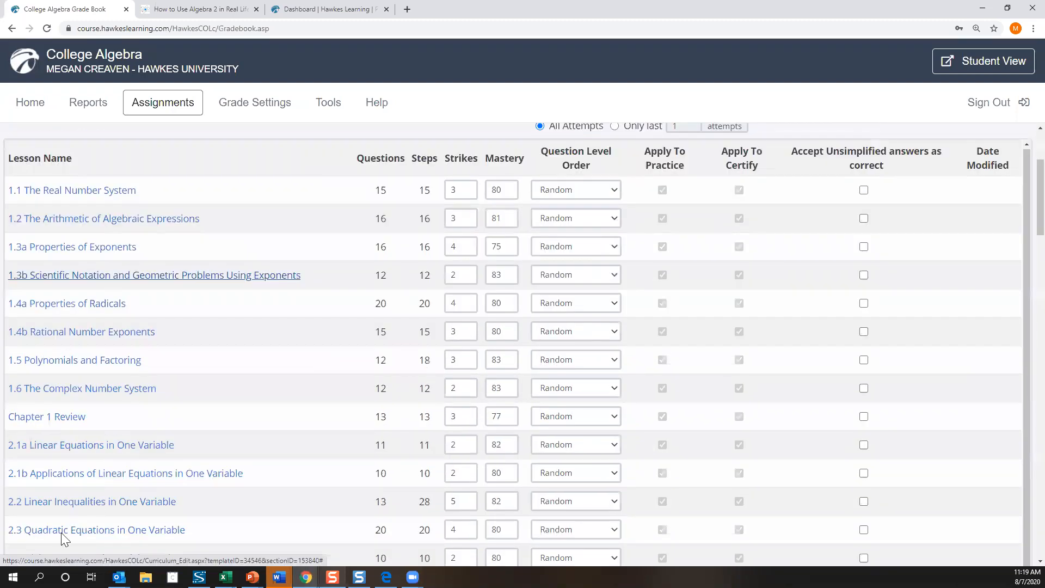
{"action": "left_click", "coordinate": [52, 444]}
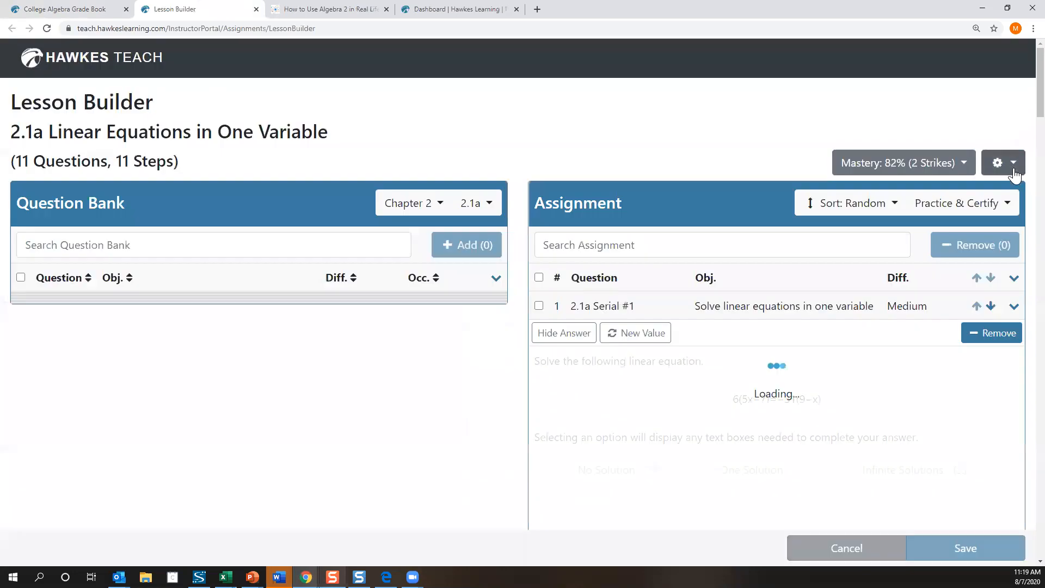
{"action": "left_click", "coordinate": [1012, 162]}
{"action": "left_click", "coordinate": [929, 220]}
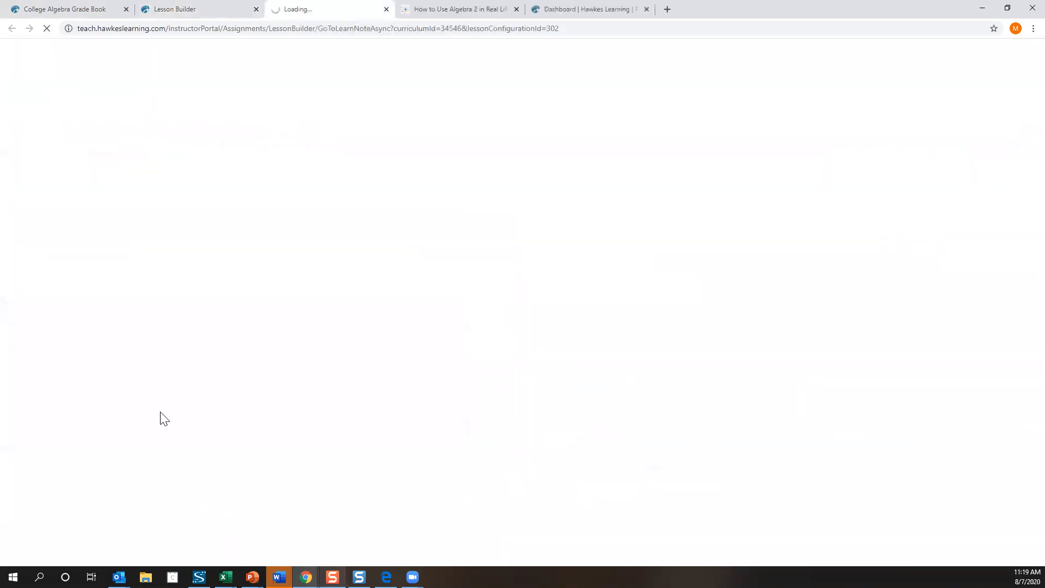
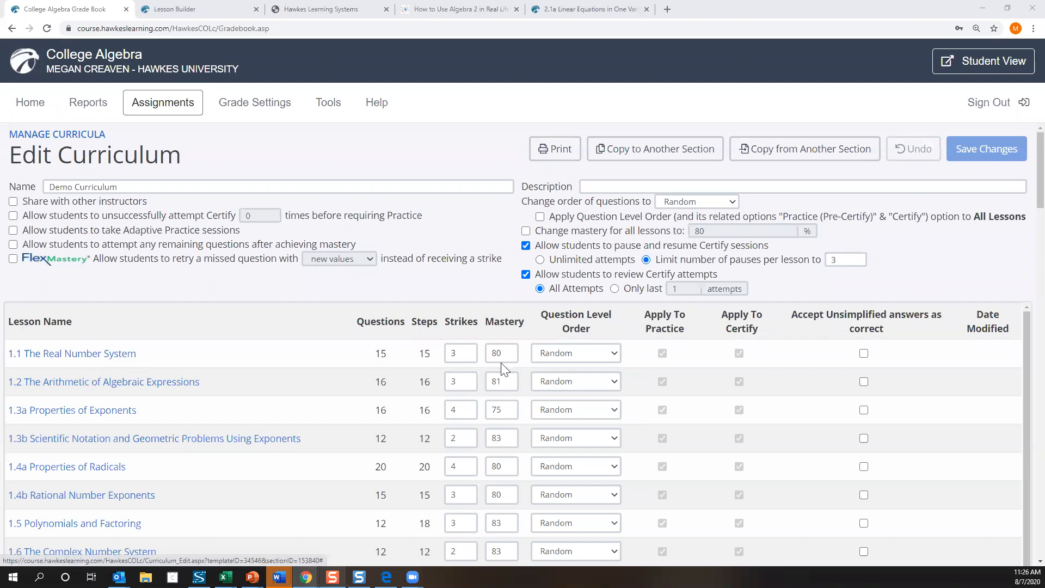
Open lesson 1.1 The Real Number System in the Lesson Builder, inspect its Practice & Certify options, and return to the curriculum
{"action": "left_click", "coordinate": [84, 361]}
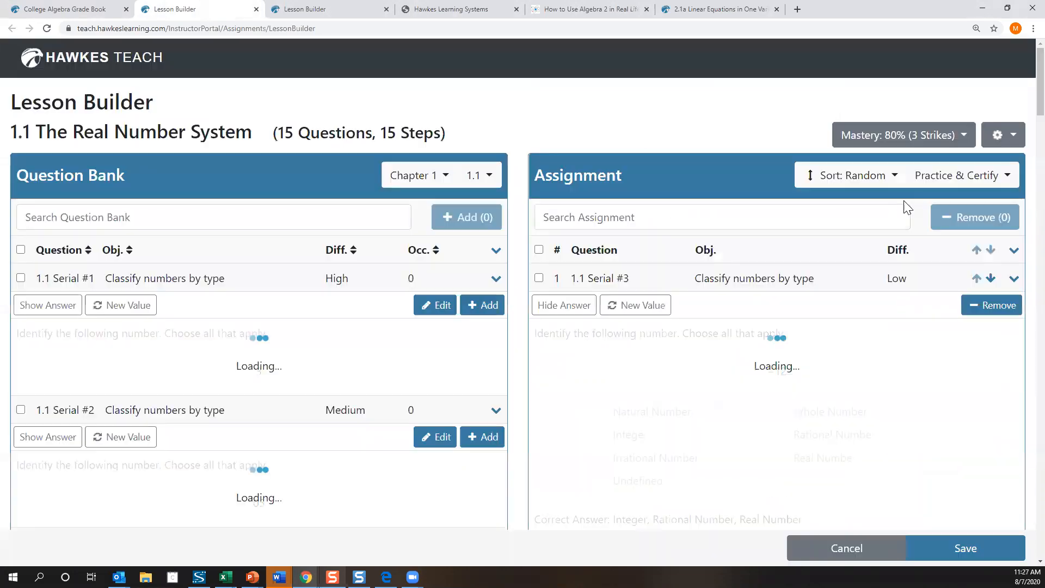
{"action": "left_click", "coordinate": [983, 175]}
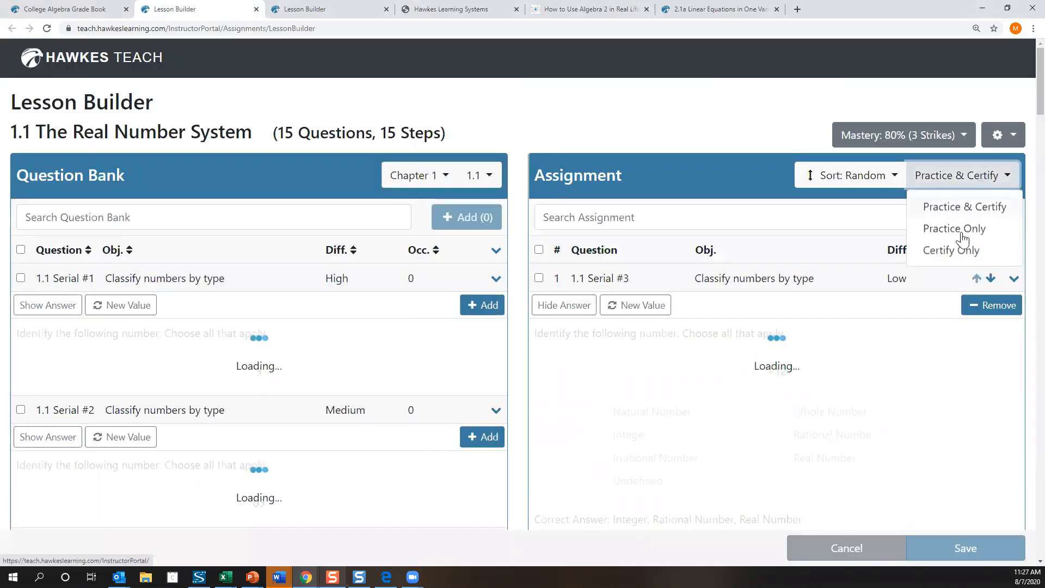
{"action": "left_click", "coordinate": [86, 11]}
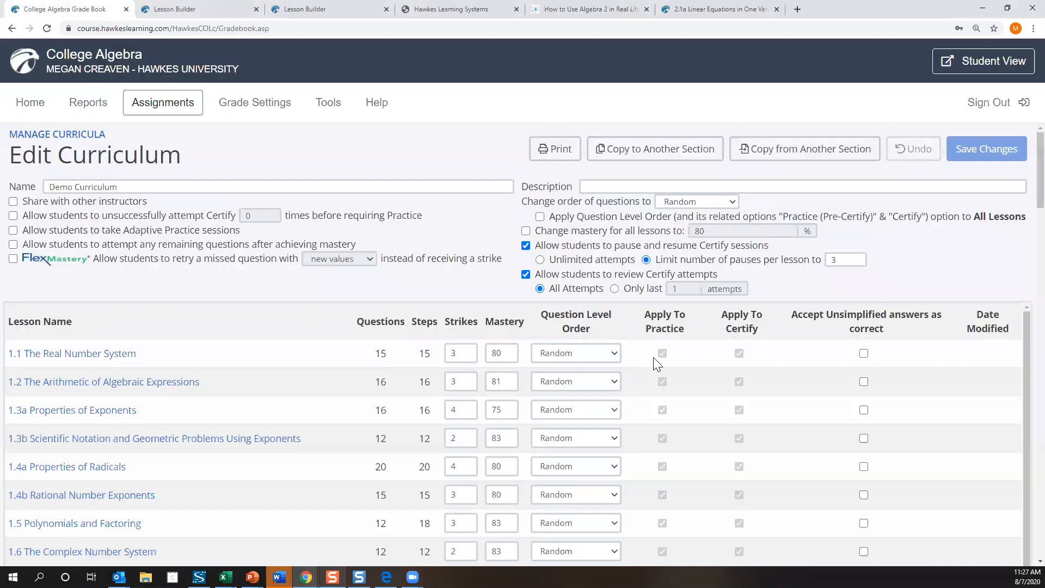
Inspect the question level order options for lessons 1.2 and 1.1 in the curriculum's lesson list
{"action": "left_click", "coordinate": [615, 383]}
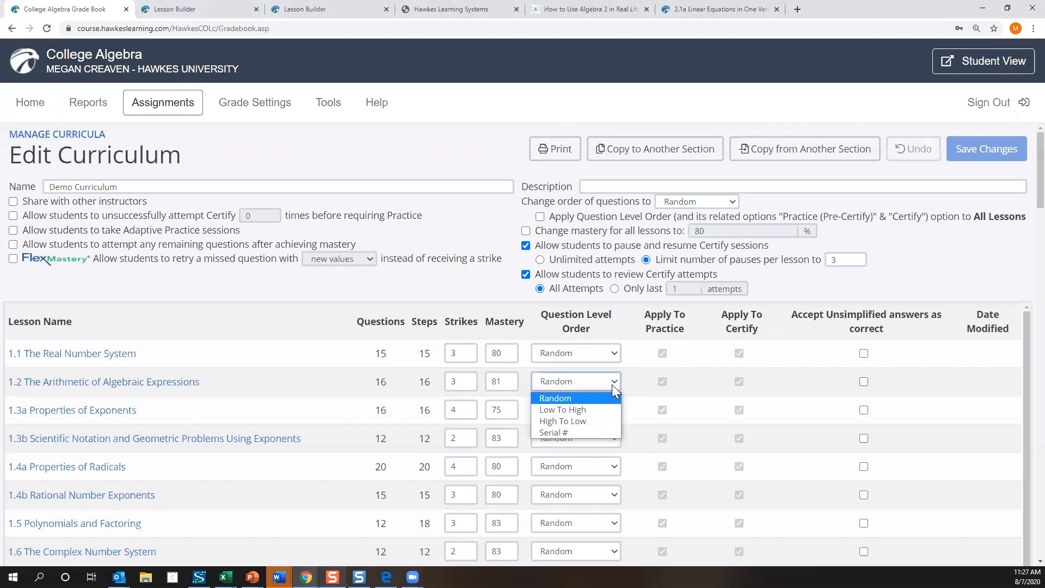
{"action": "left_click", "coordinate": [612, 384]}
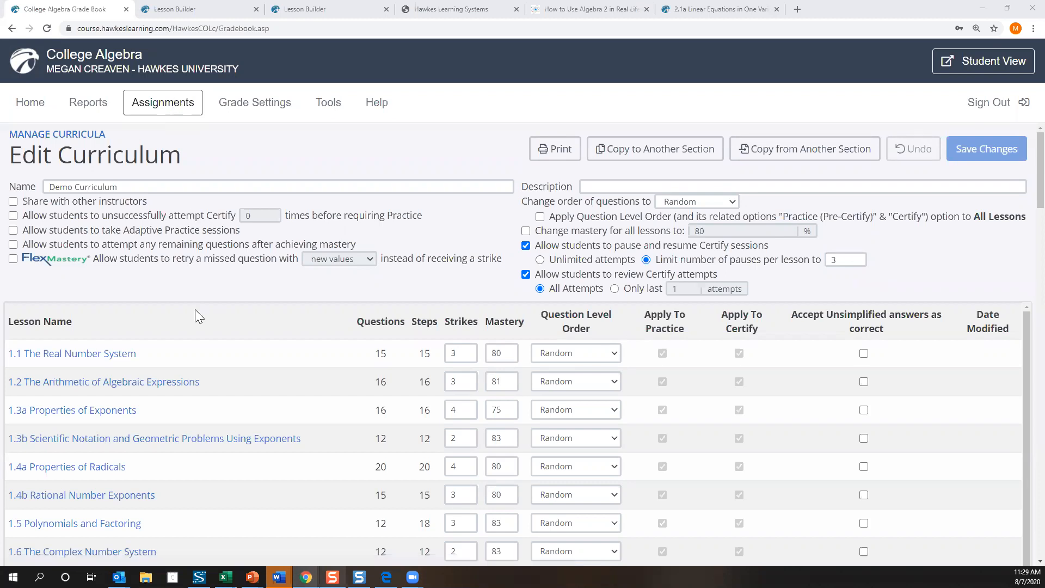
{"action": "scroll", "coordinate": [153, 383], "scroll_direction": "down", "scroll_amount": 4}
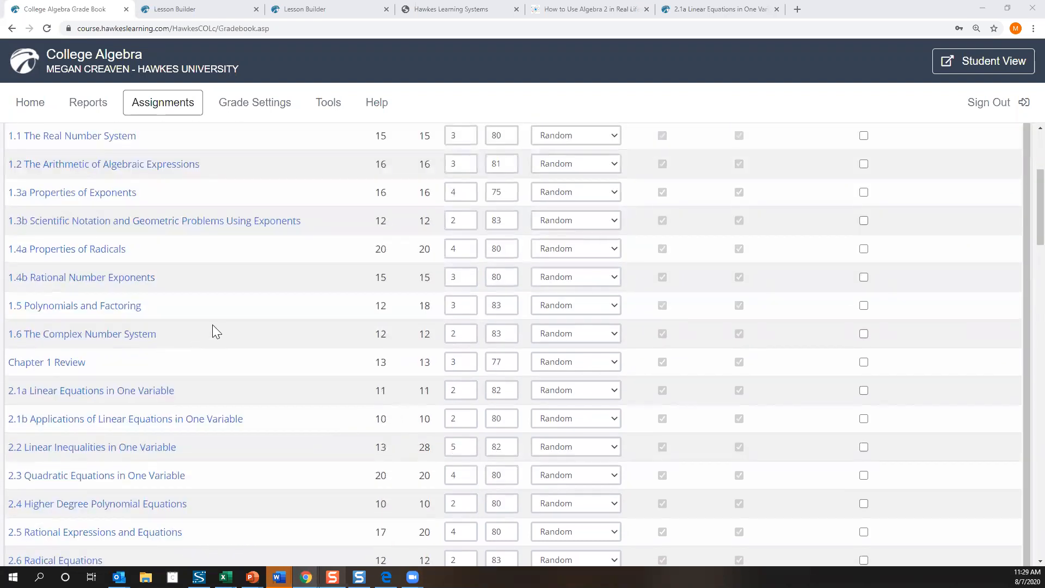
{"action": "scroll", "coordinate": [212, 327], "scroll_direction": "up", "scroll_amount": 4}
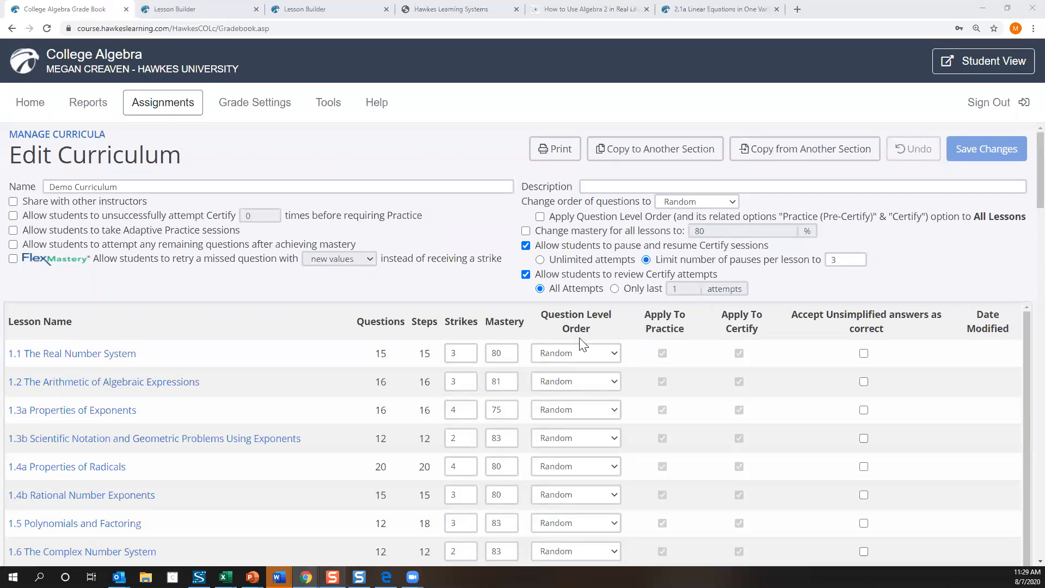
{"action": "left_click", "coordinate": [617, 353]}
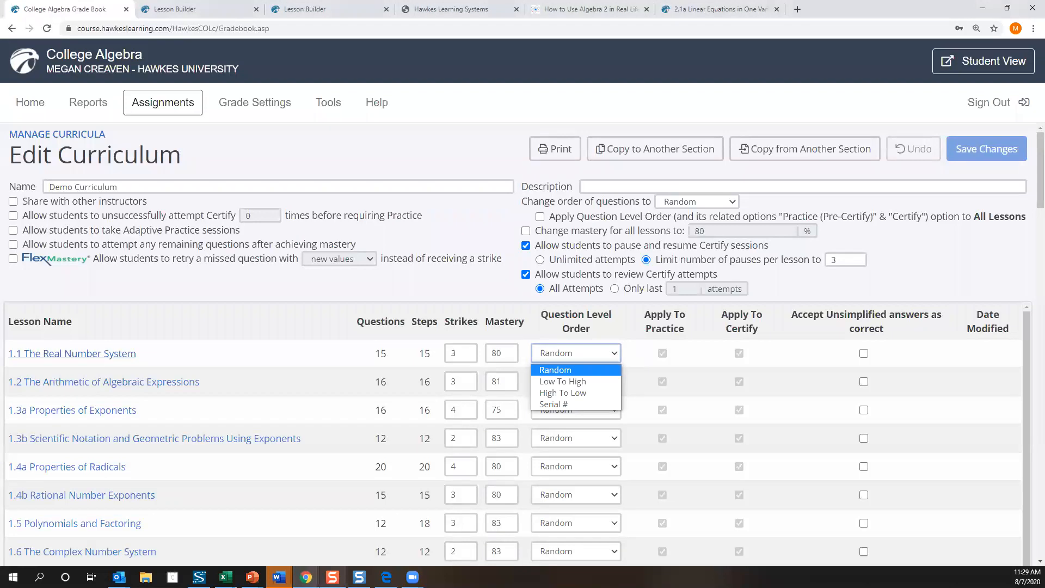
{"action": "left_click", "coordinate": [581, 350]}
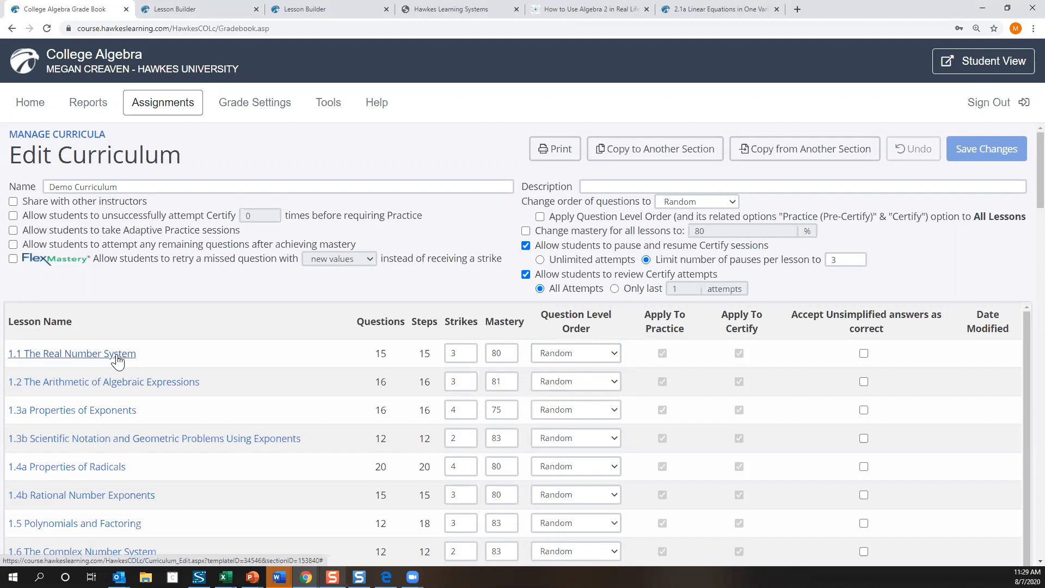
Reopen lesson 1.1 The Real Number System in the Lesson Builder and go back to the Edit Curriculum page
{"action": "left_click", "coordinate": [114, 360]}
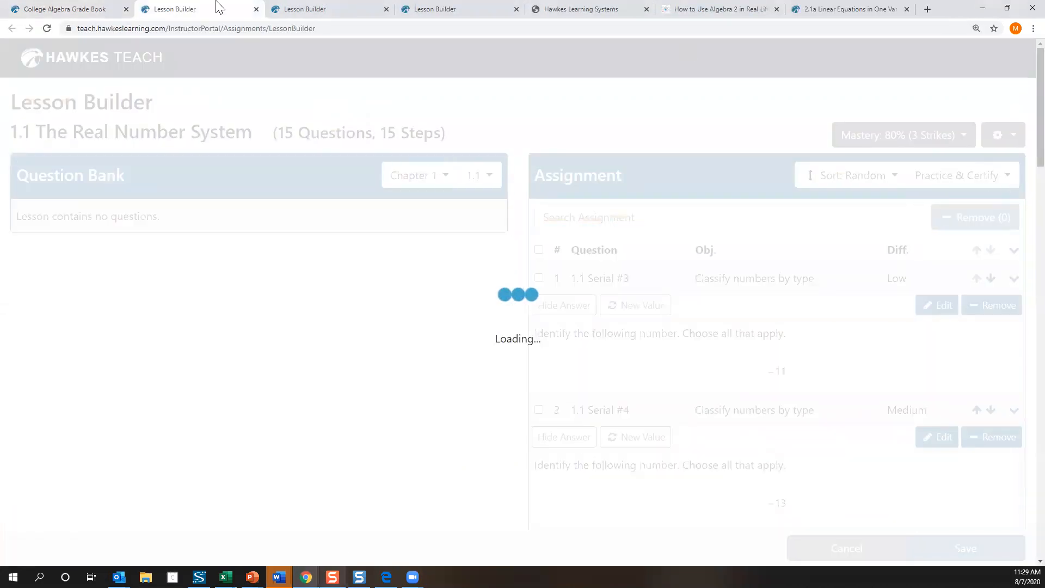
{"action": "left_click", "coordinate": [109, 11]}
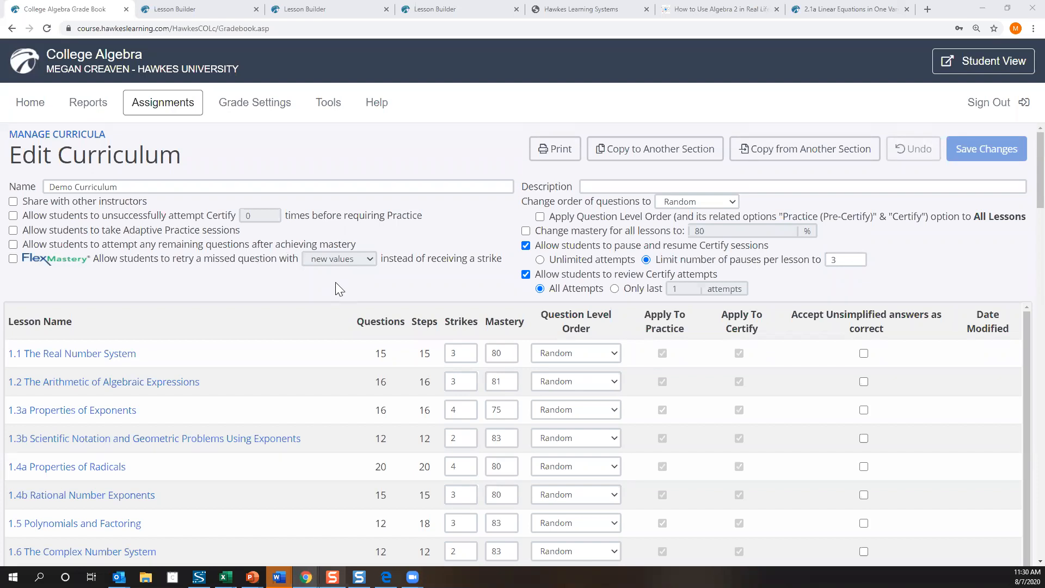
{"action": "scroll", "coordinate": [309, 329], "scroll_direction": "down", "scroll_amount": 1}
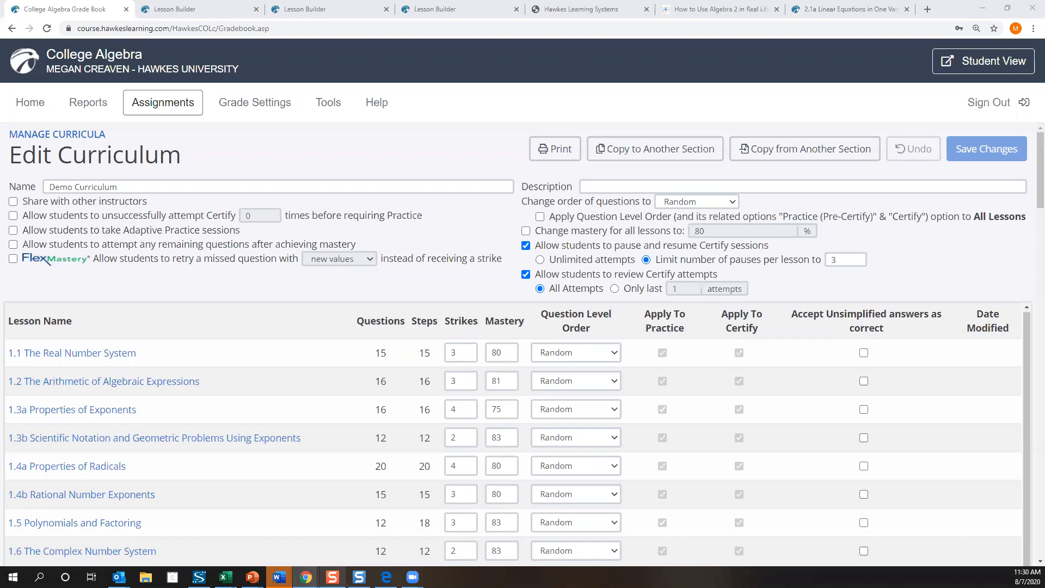